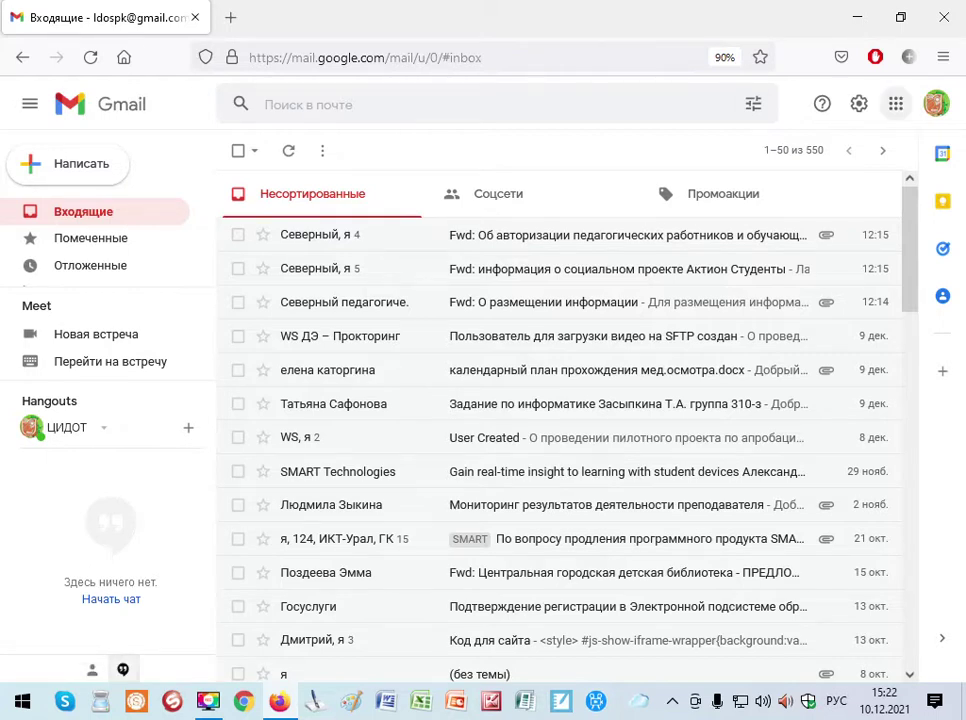
# Step: Look through the Google apps list and the page of all Google products, closing that page when done
pyautogui.click(896, 104)
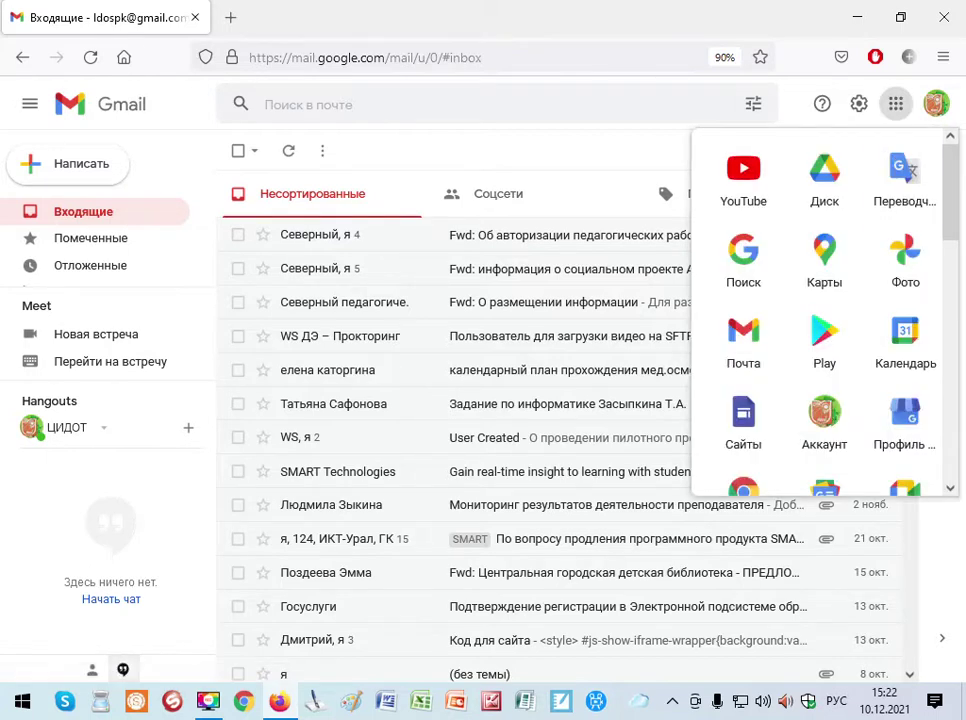
pyautogui.scroll(-5, 743, 305)
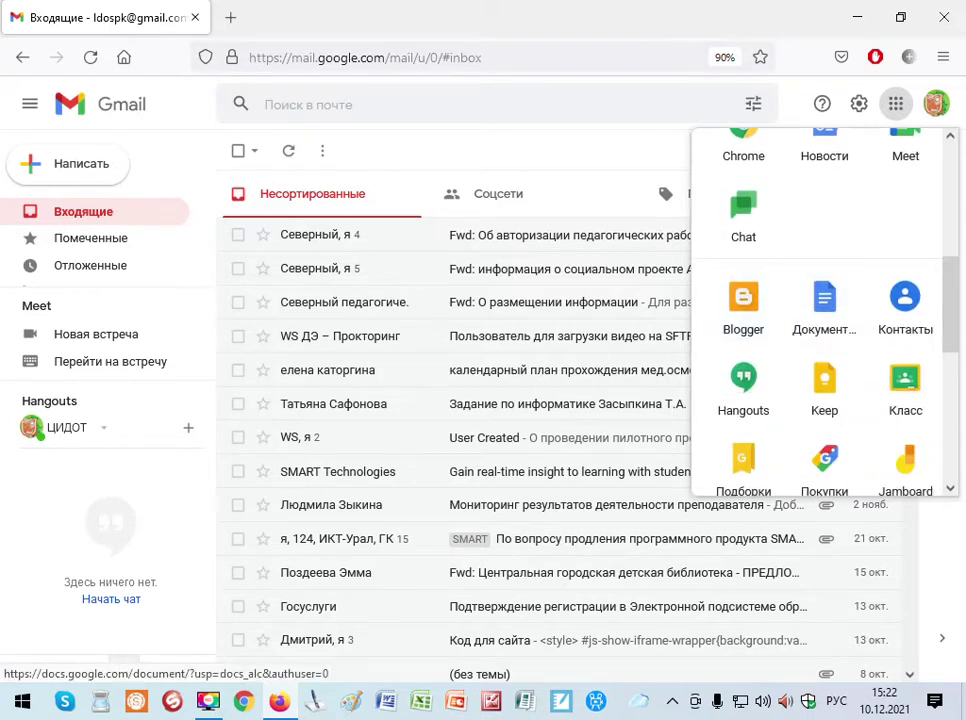
pyautogui.scroll(-2, 950, 305)
pyautogui.scroll(-5, 820, 310)
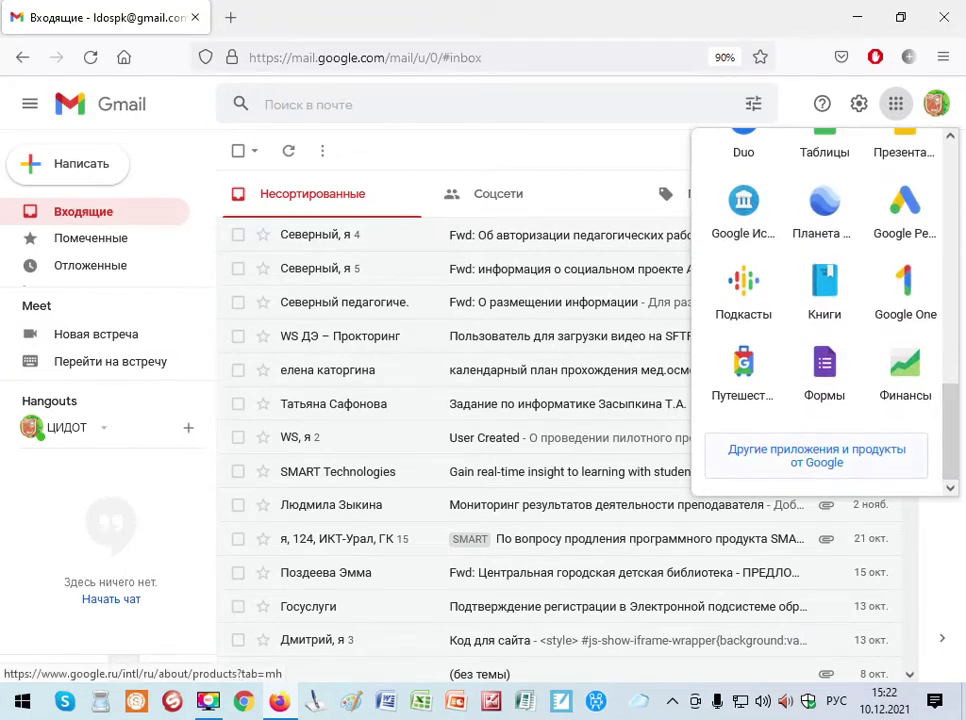
pyautogui.click(816, 455)
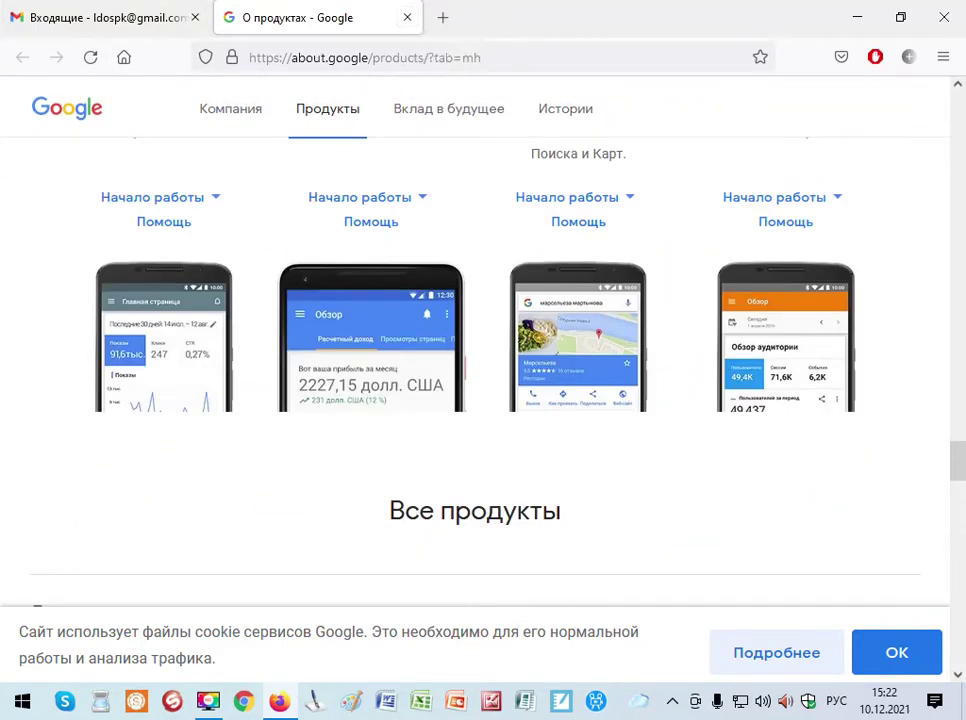
pyautogui.click(407, 17)
# Step: Open Blogger from the list of Google apps
pyautogui.click(896, 104)
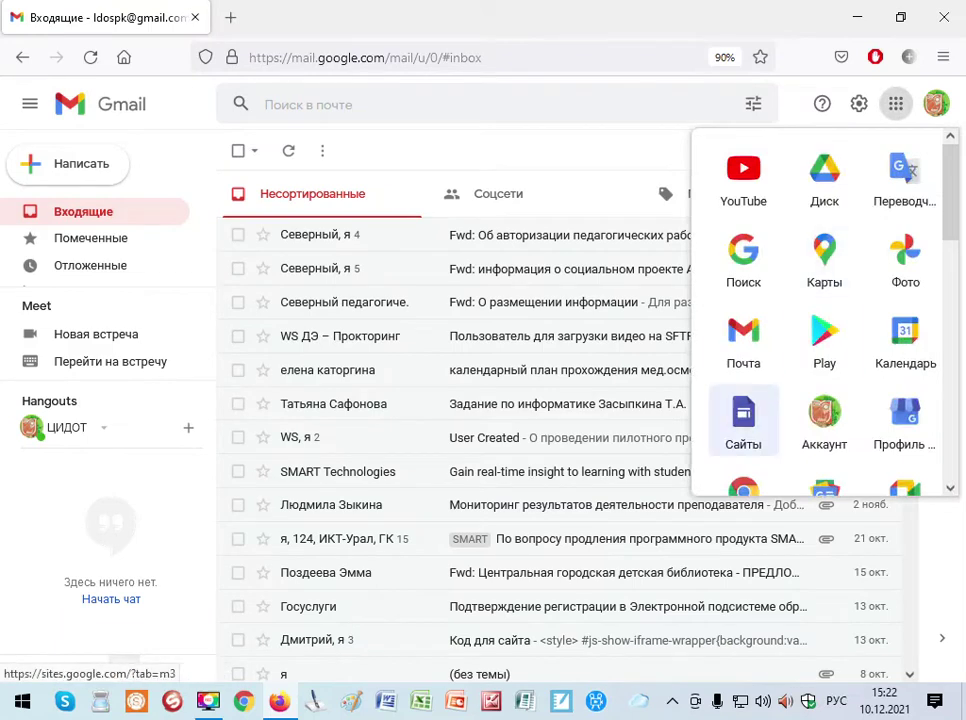
pyautogui.scroll(-5, 744, 400)
pyautogui.click(744, 254)
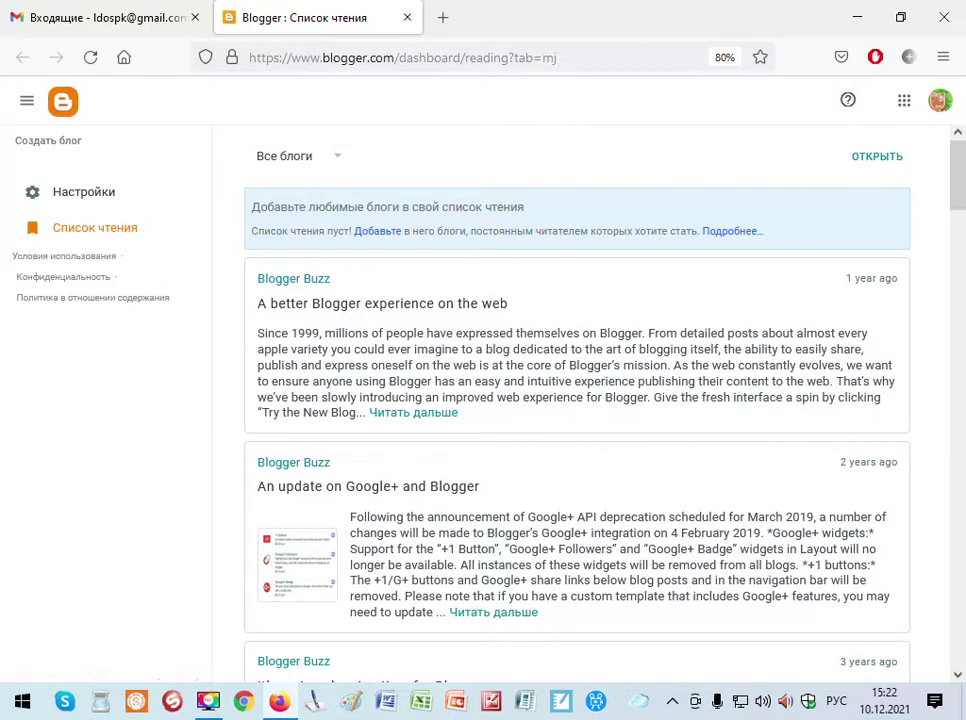
# Step: Start a new blog, name it "Пробный блог" and continue to the address choice
pyautogui.click(48, 140)
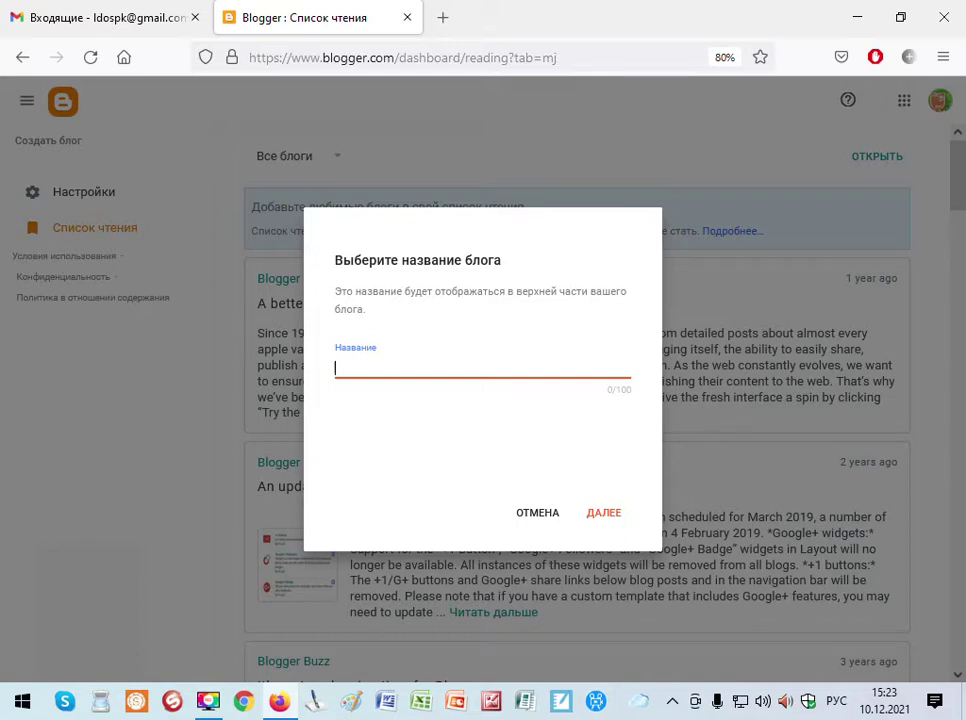
pyautogui.hotkey('alt', 'shift')
pyautogui.write('Ghj,ysq ,kju')
pyautogui.press('BackSpace')
pyautogui.press('BackSpace')
pyautogui.press('BackSpace')
pyautogui.press('BackSpace')
pyautogui.press('BackSpace')
pyautogui.press('BackSpace')
pyautogui.press('BackSpace')
pyautogui.press('BackSpace')
pyautogui.press('BackSpace')
pyautogui.press('BackSpace')
pyautogui.press('BackSpace')
pyautogui.press('BackSpace')
pyautogui.hotkey('alt', 'shift')
pyautogui.write('Пробный блог')
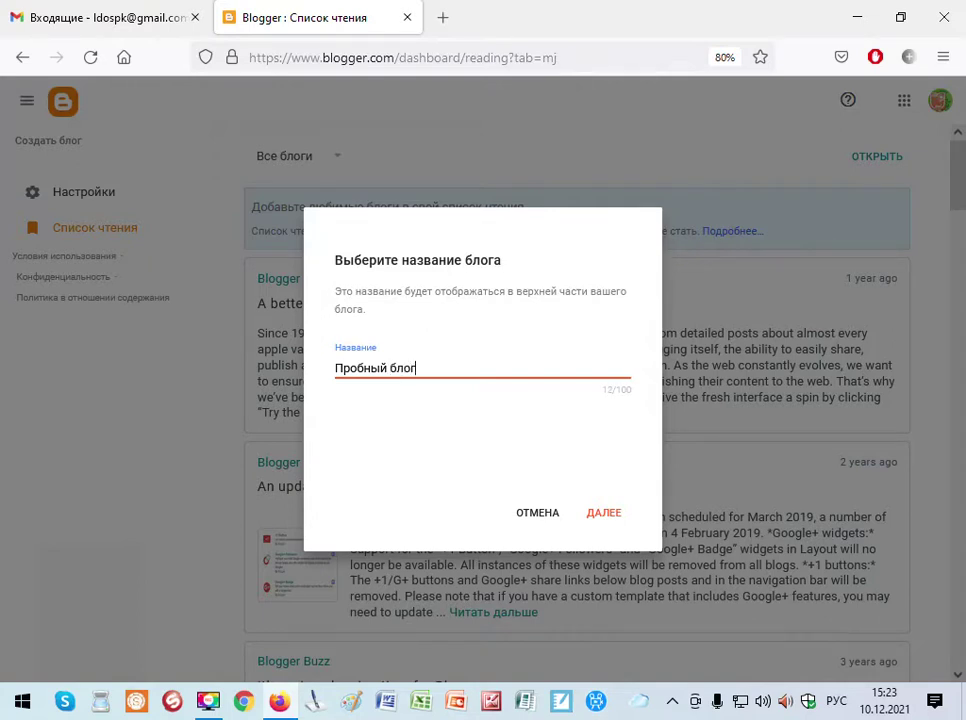
pyautogui.press('Return')
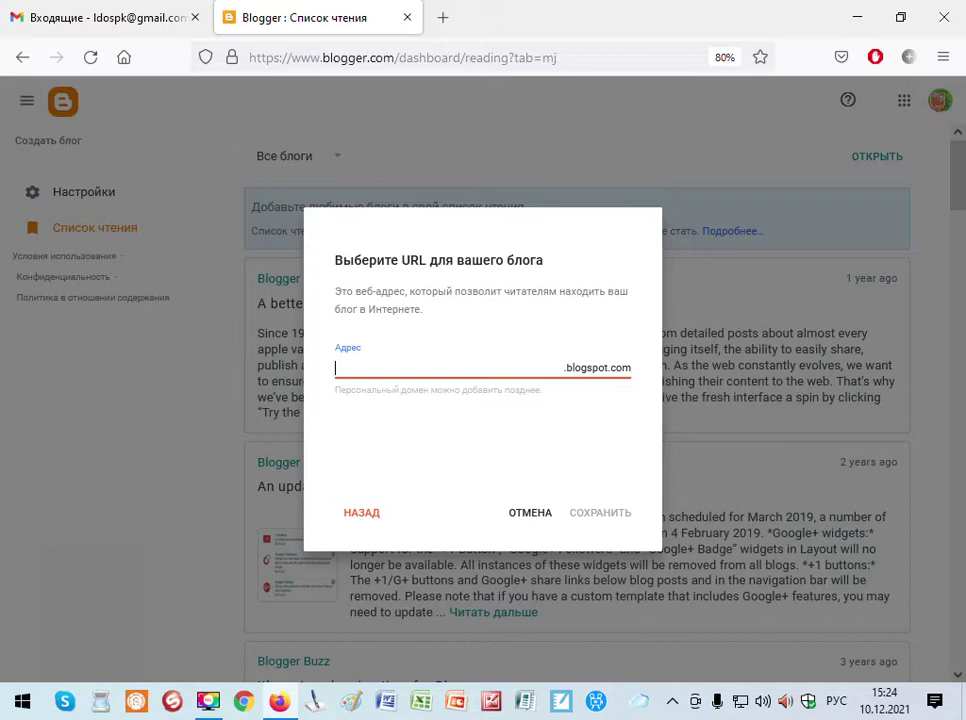
# Step: Set the blog's address to probnyj10122021.blogspot.com and save the new blog
pyautogui.write('з')
pyautogui.press('BackSpace')
pyautogui.hotkey('alt', 'shift')
pyautogui.write('pro')
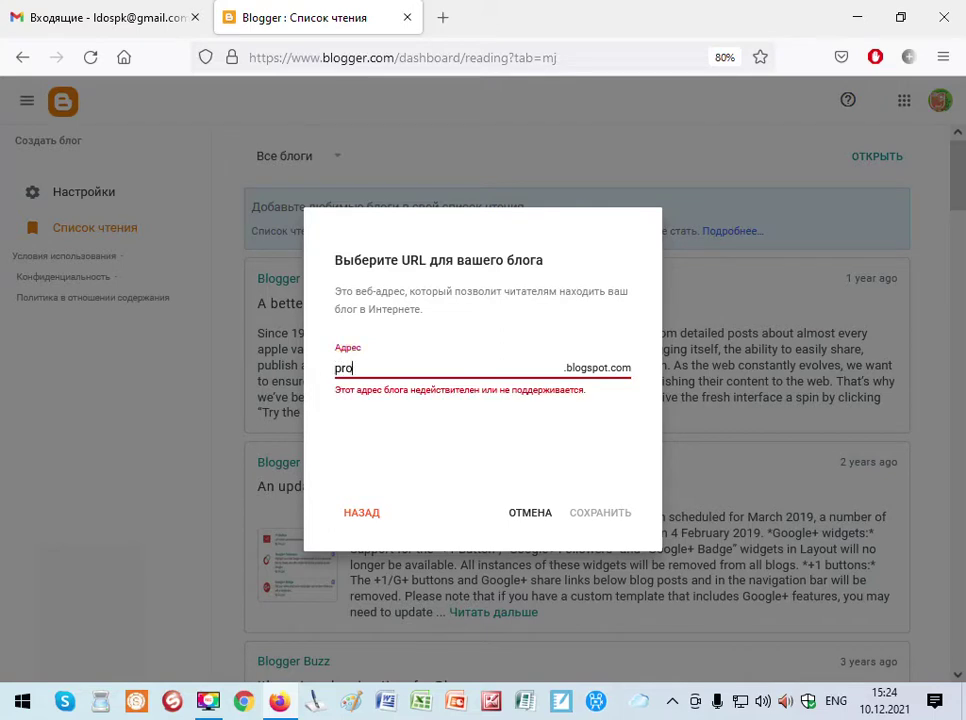
pyautogui.write('bnyj')
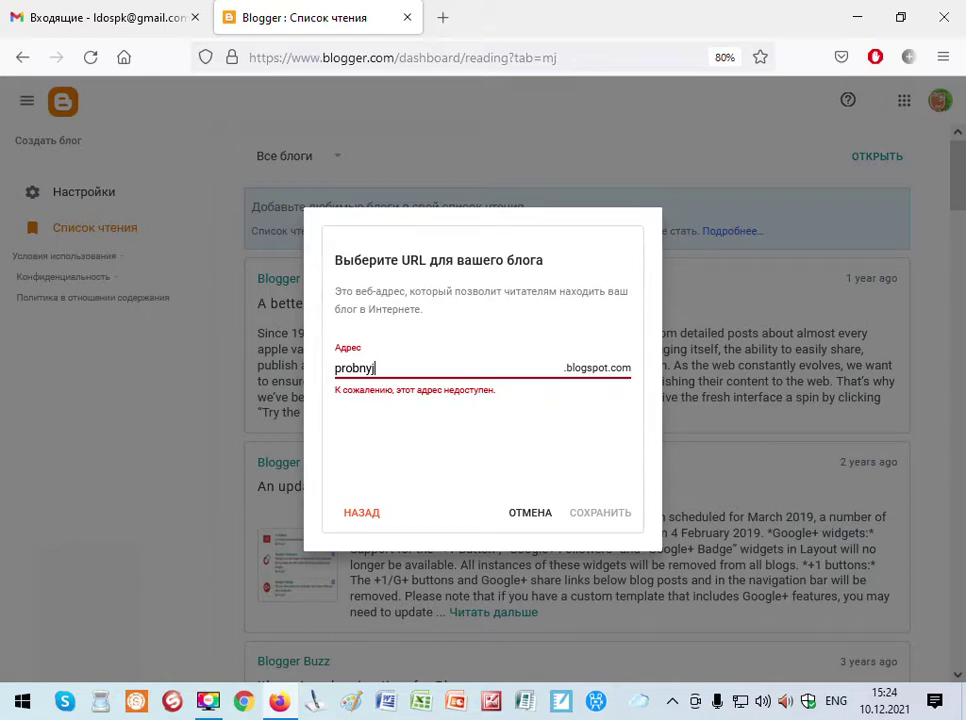
pyautogui.write('10122021')
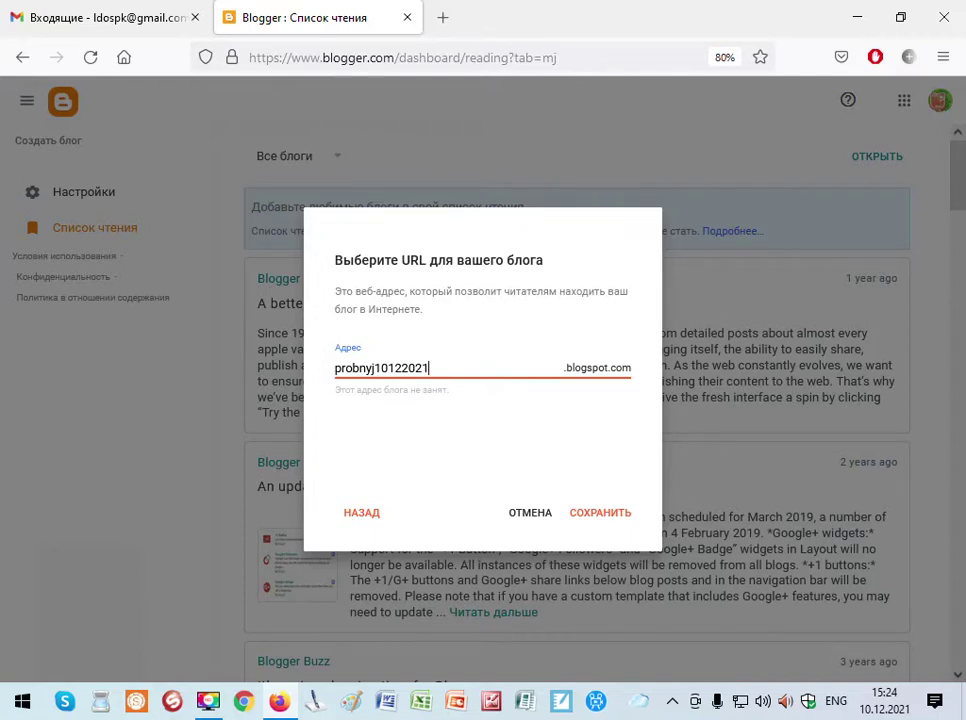
pyautogui.press('Return')
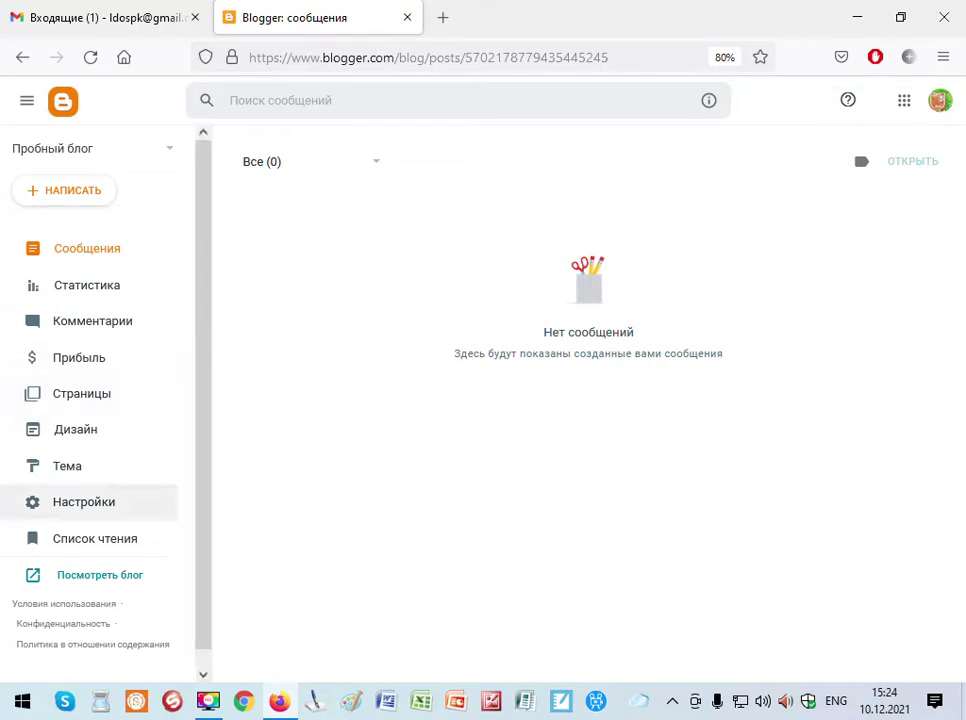
# Step: View the new blog's public page and its web address, and close the page
pyautogui.scroll(-1, 80, 520)
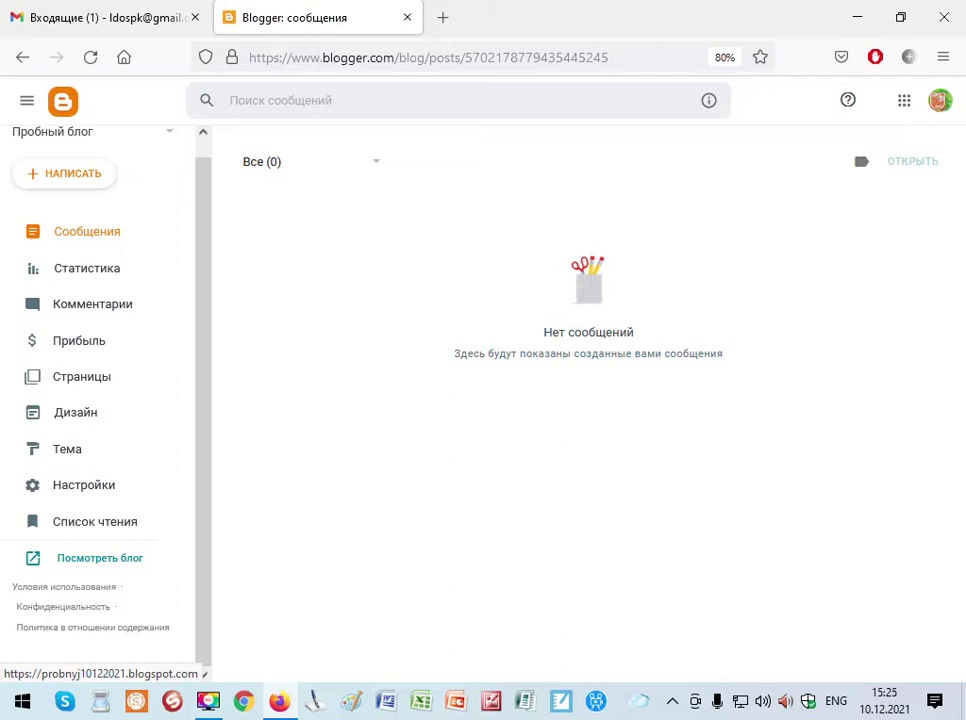
pyautogui.click(100, 558)
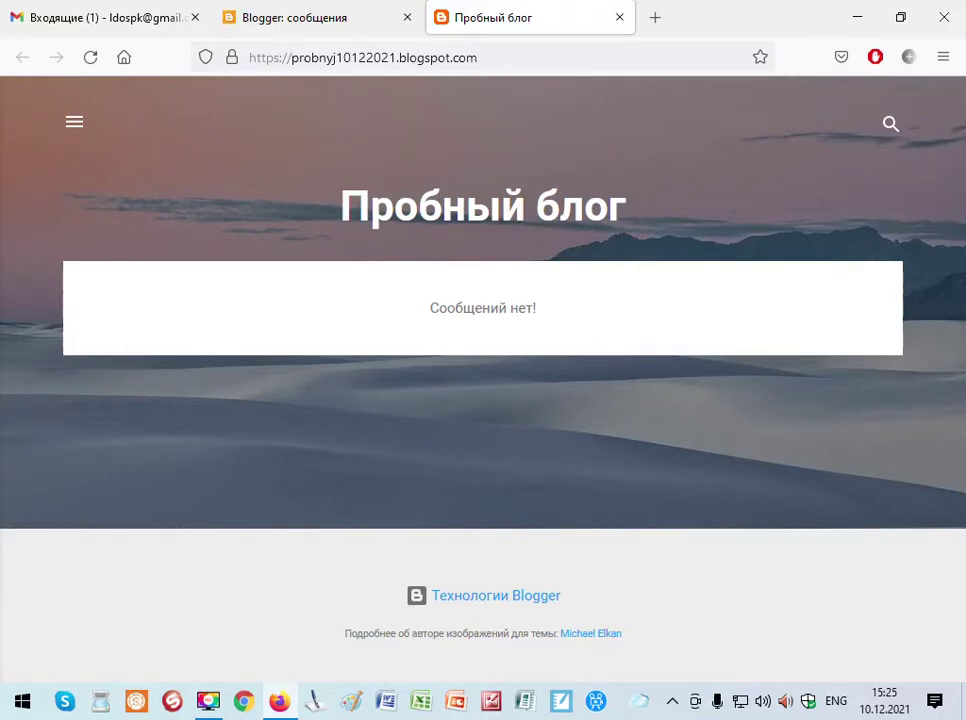
pyautogui.moveTo(477, 57); pyautogui.dragTo(195, 43)
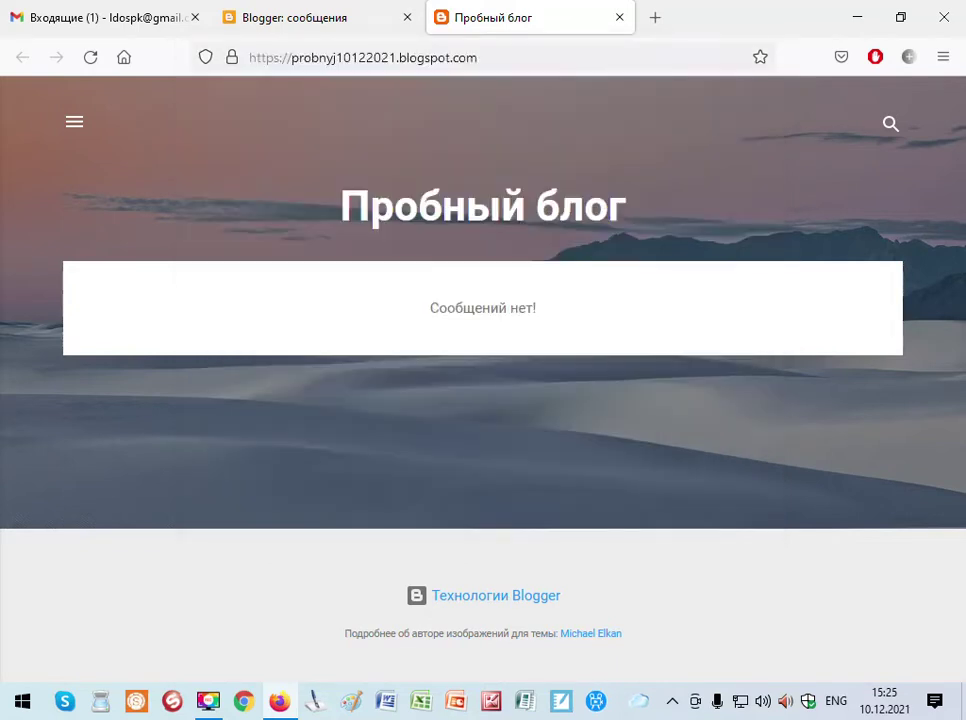
pyautogui.click(540, 17)
pyautogui.click(619, 17)
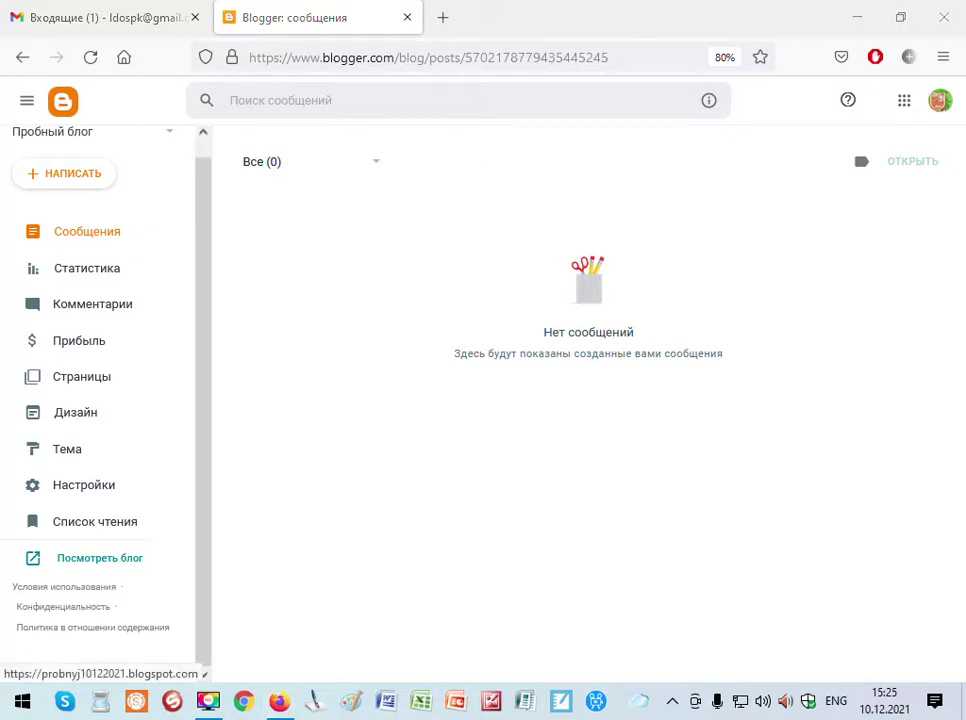
# Step: Reopen the public blog page, examine its side menu and return to the blog's management page
pyautogui.click(100, 557)
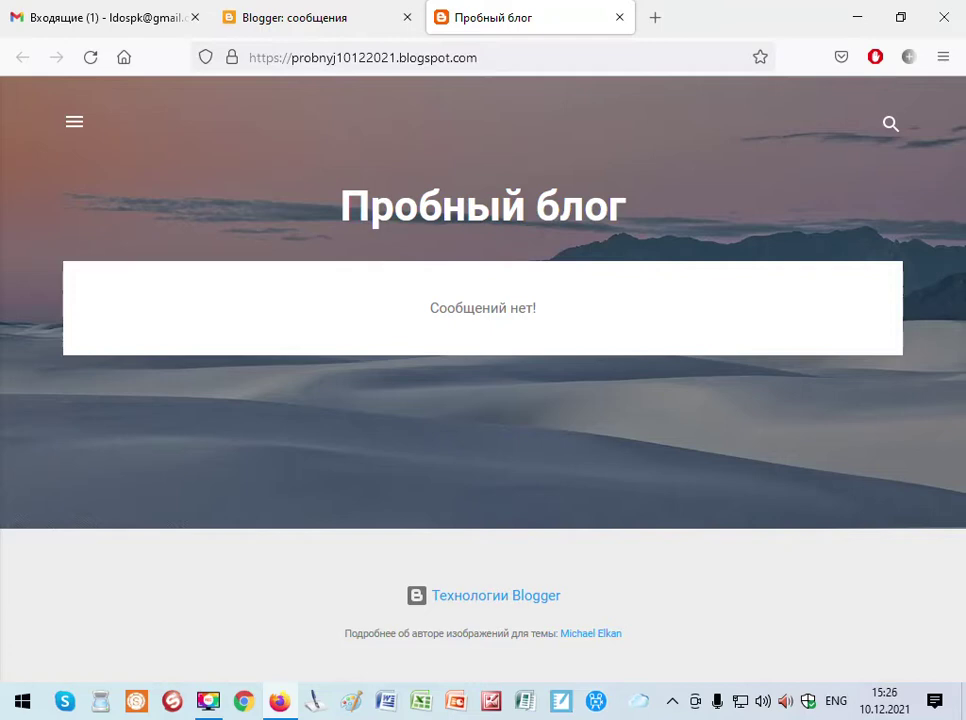
pyautogui.click(74, 121)
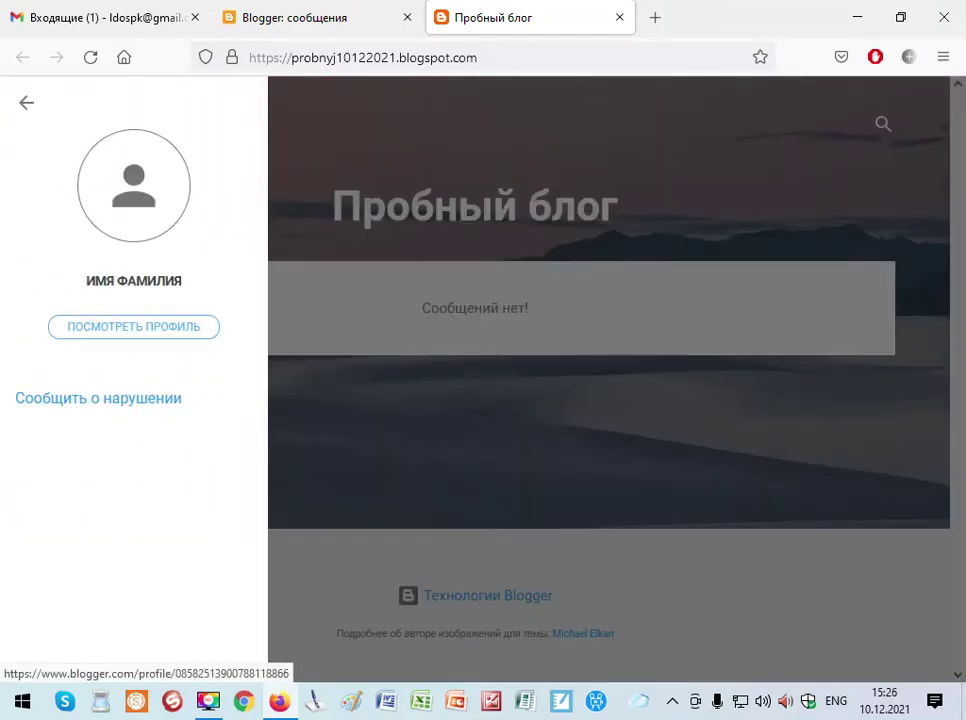
pyautogui.press('Escape')
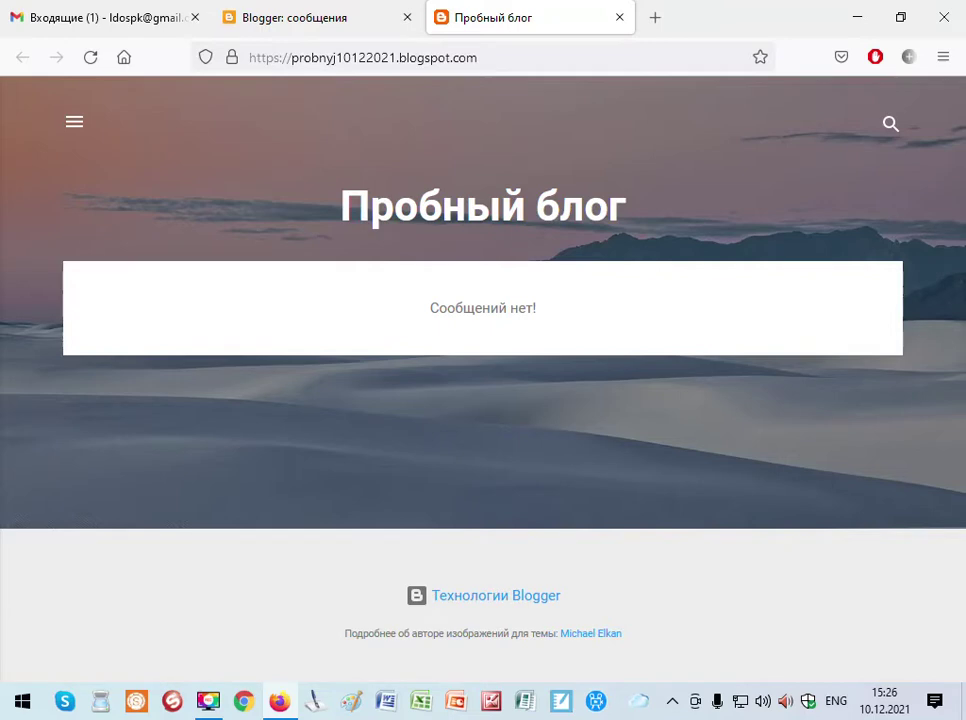
pyautogui.middleClick(467, 13)
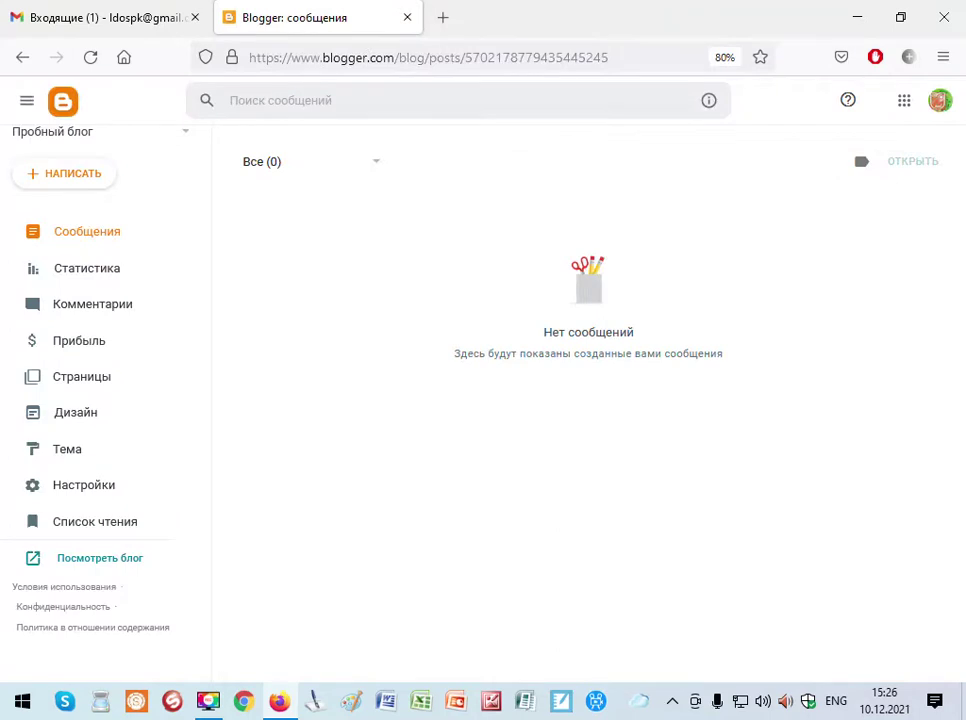
# Step: Examine the gadget layout in the blog's design section (Дизайн)
pyautogui.click(75, 412)
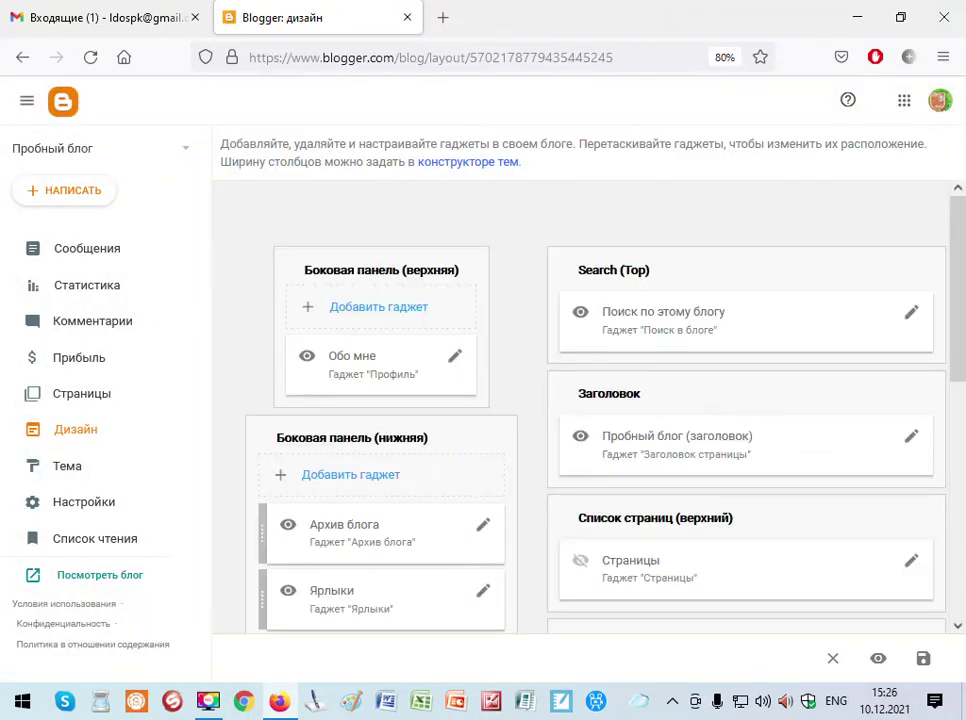
pyautogui.scroll(-3, 380, 380)
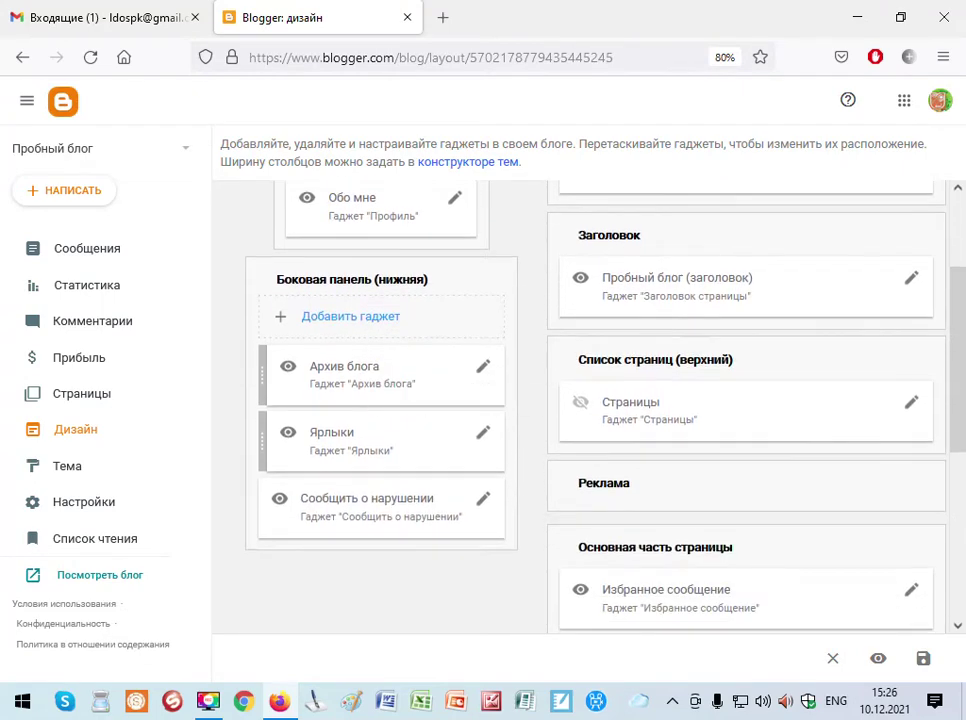
# Step: Apply the Simple Bold theme to the blog and open the public page to view the new look
pyautogui.click(67, 466)
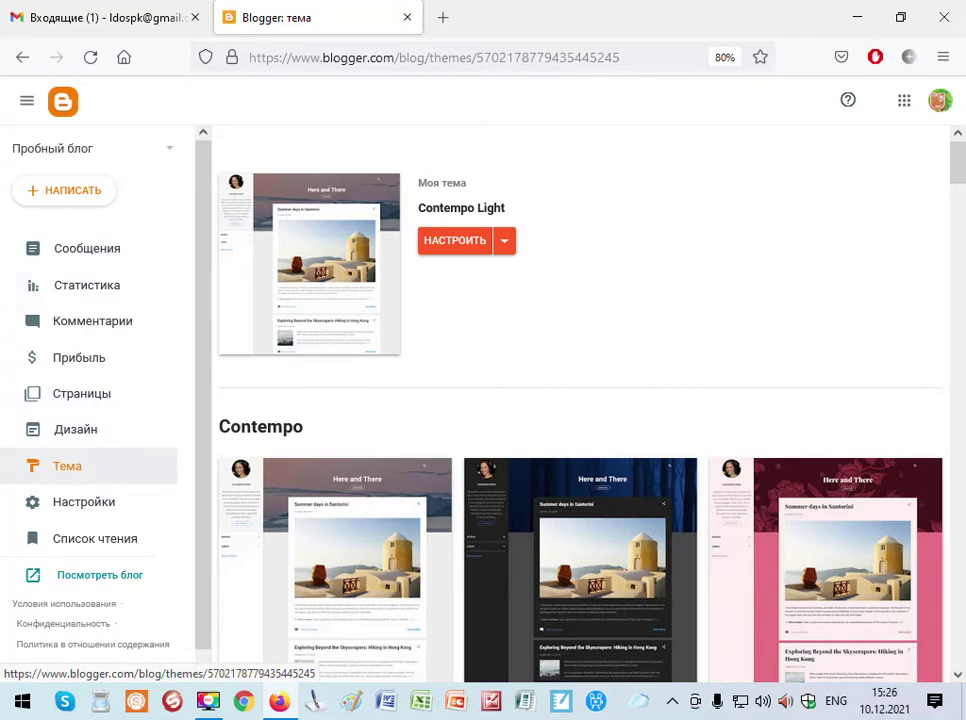
pyautogui.scroll(-10, 580, 400)
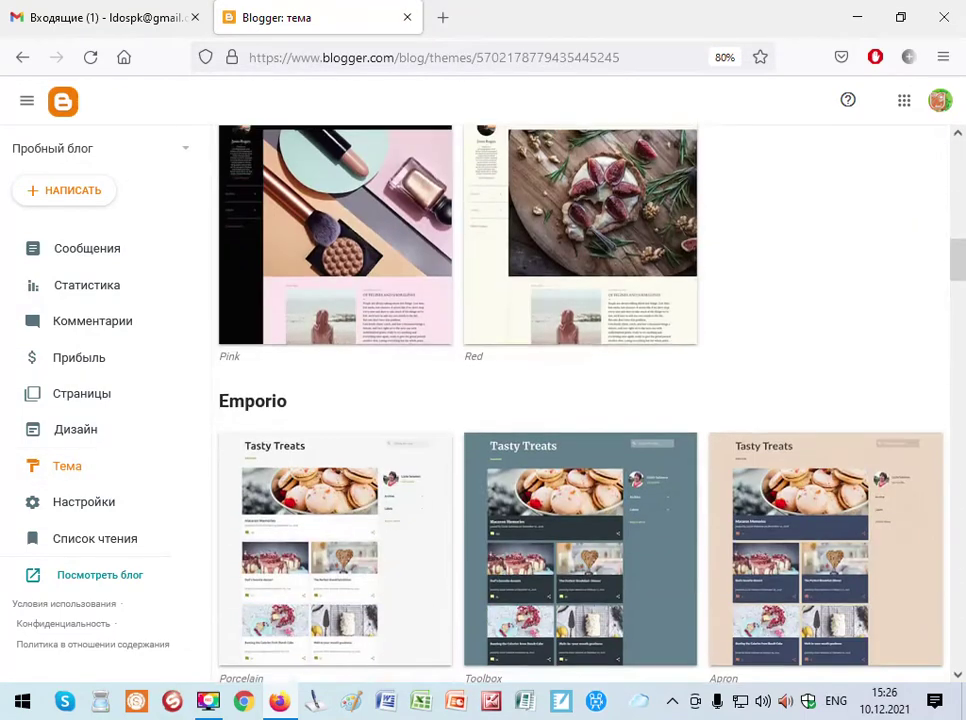
pyautogui.scroll(-3, 580, 400)
pyautogui.scroll(7, 580, 400)
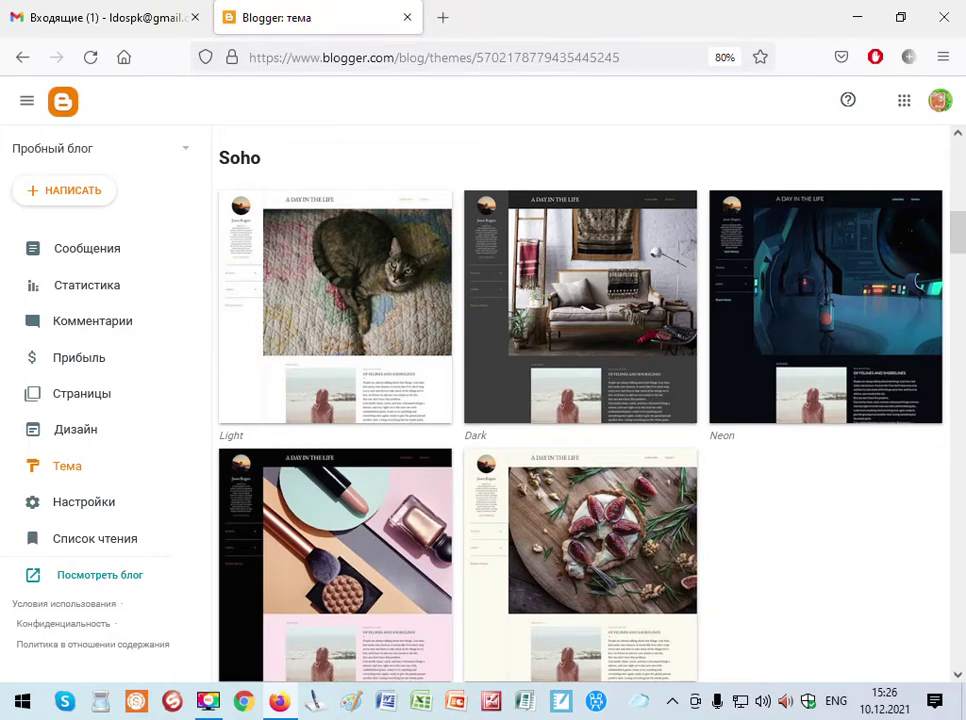
pyautogui.scroll(-10, 580, 400)
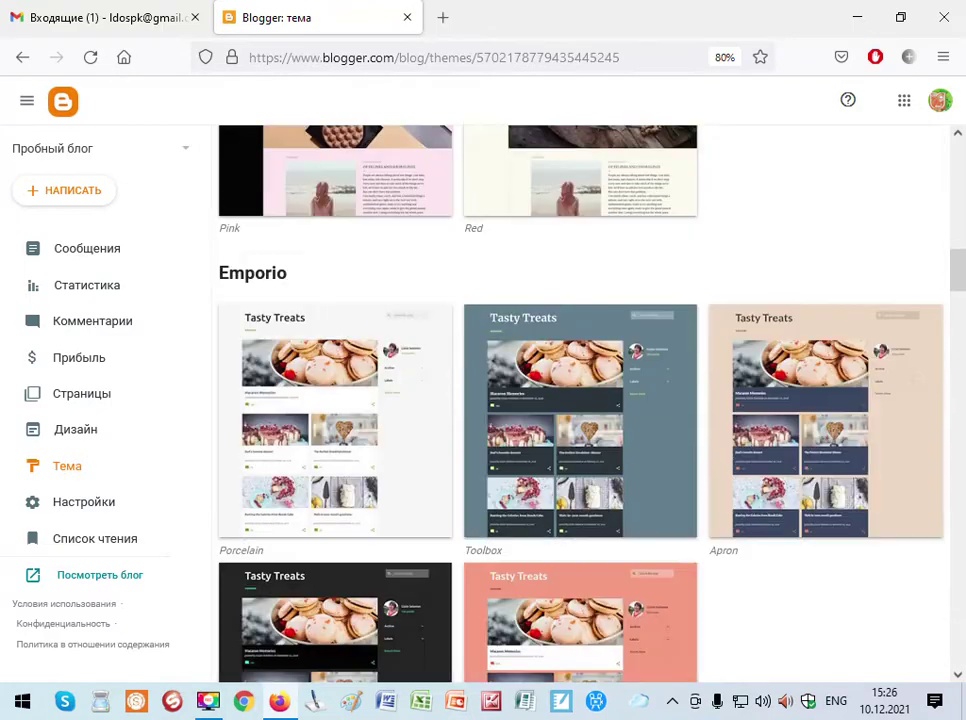
pyautogui.scroll(-8, 580, 400)
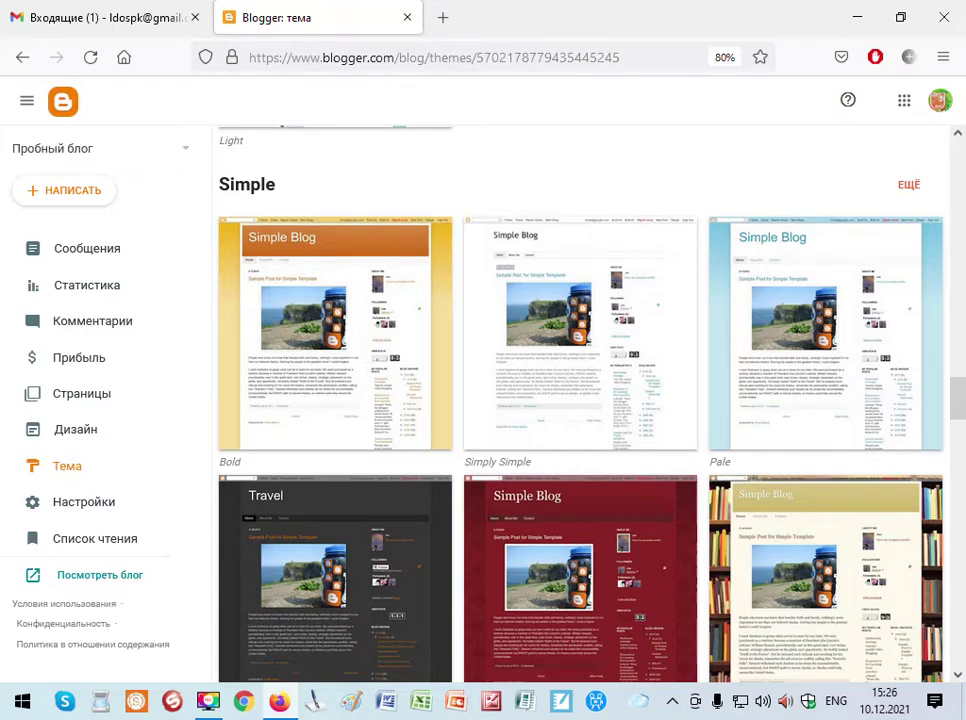
pyautogui.click(525, 485)
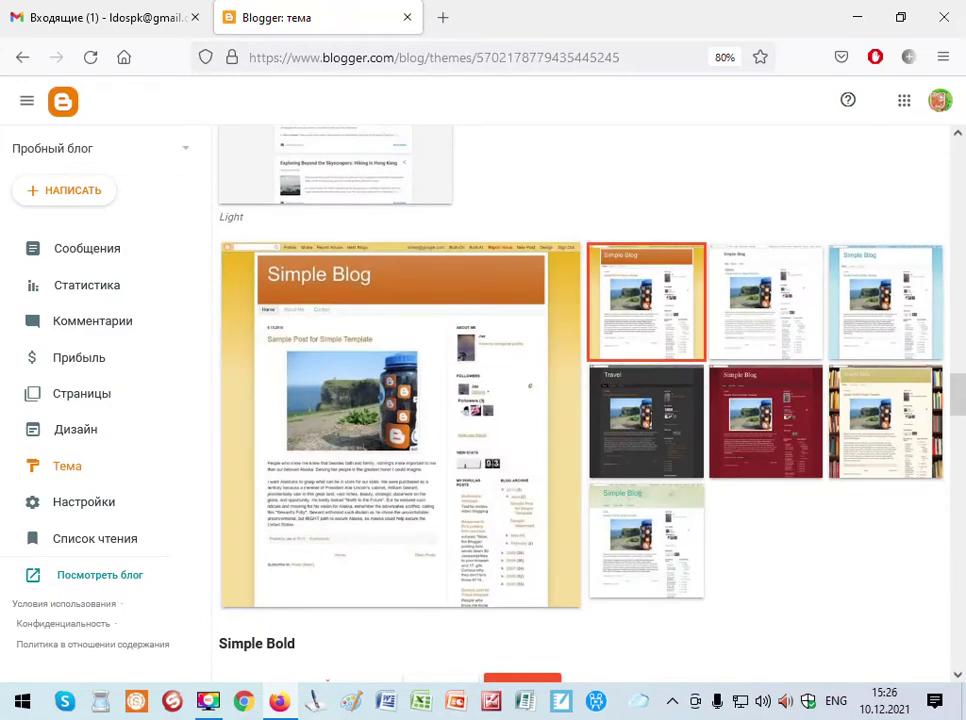
pyautogui.scroll(10, 580, 400)
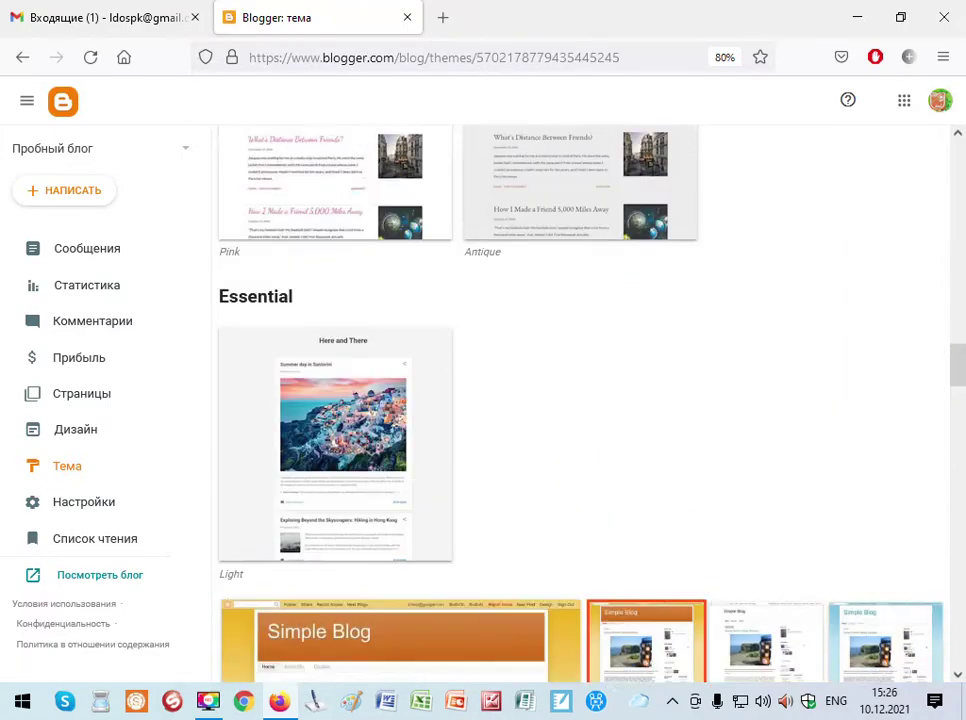
pyautogui.scroll(3, 580, 400)
pyautogui.scroll(-12, 580, 400)
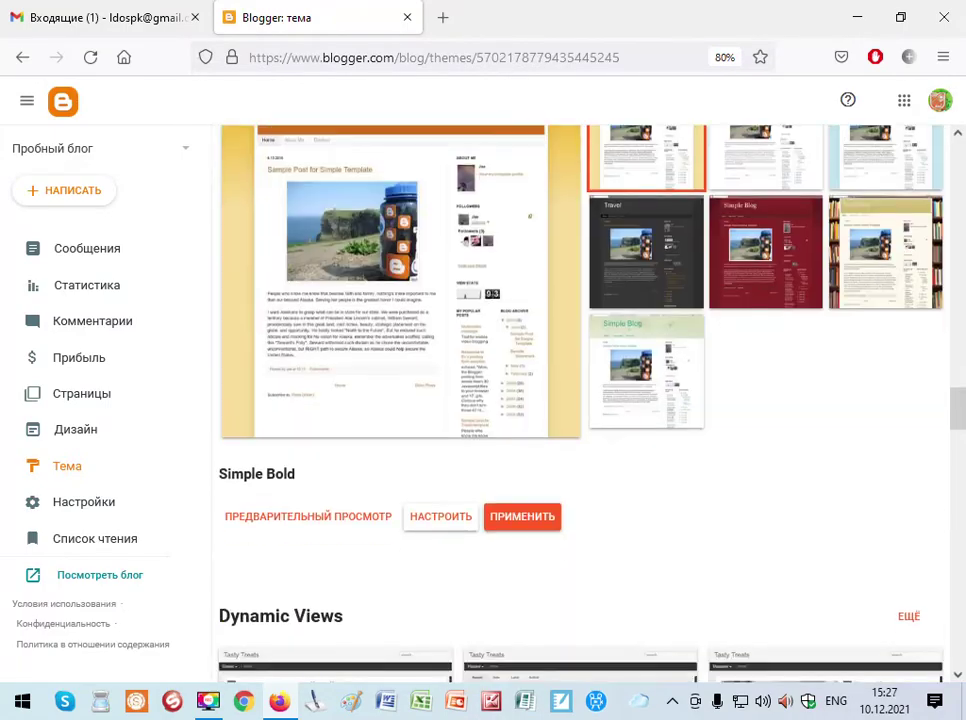
pyautogui.scroll(1, 580, 400)
pyautogui.scroll(-3, 580, 400)
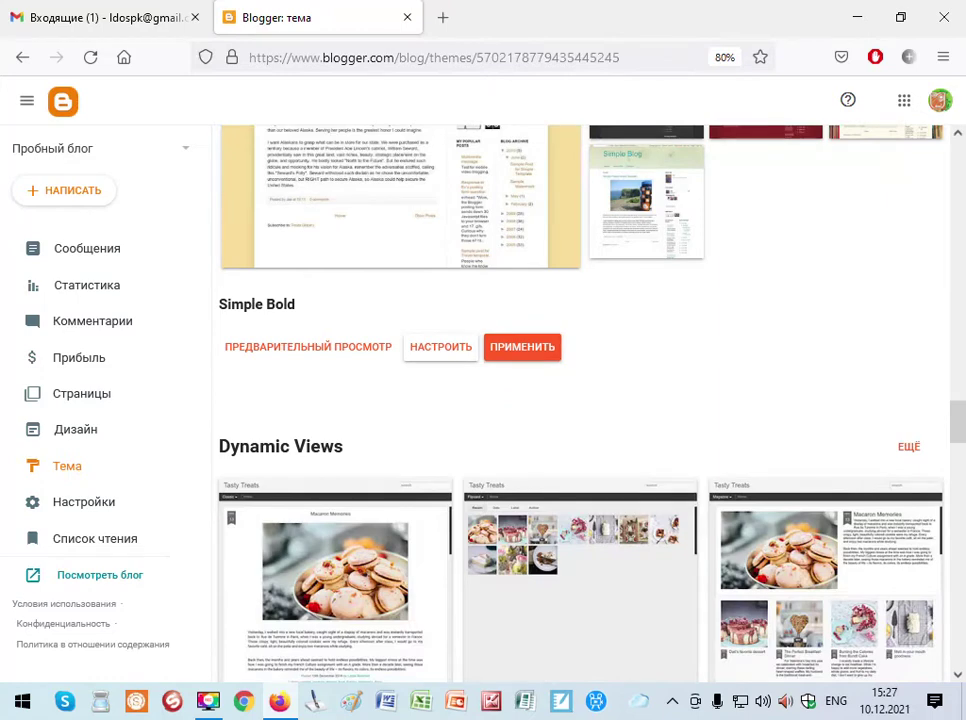
pyautogui.click(522, 346)
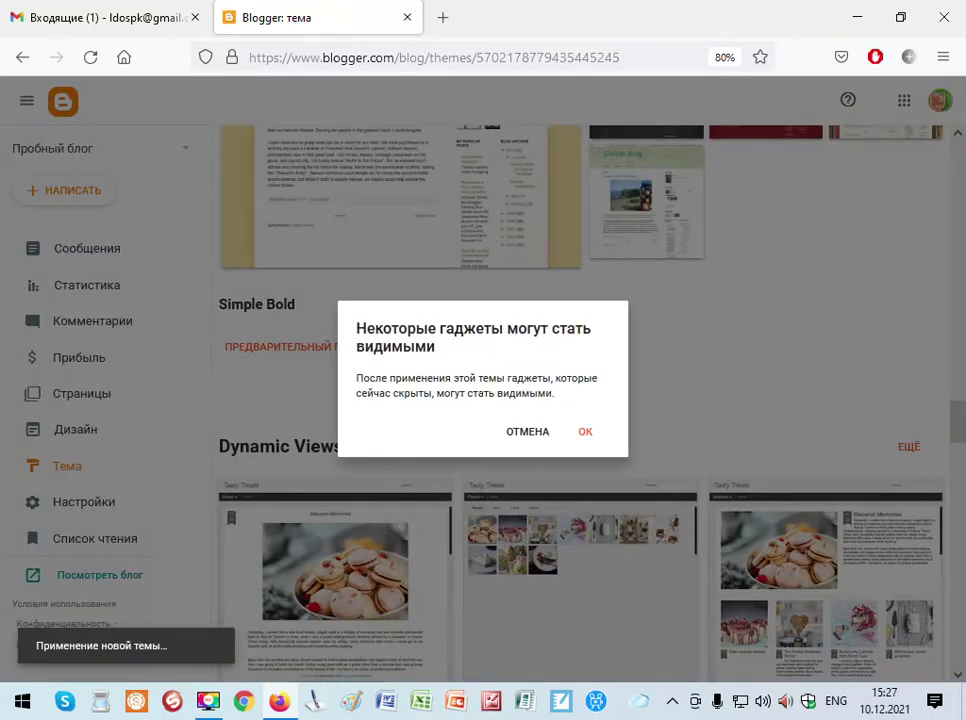
pyautogui.click(585, 431)
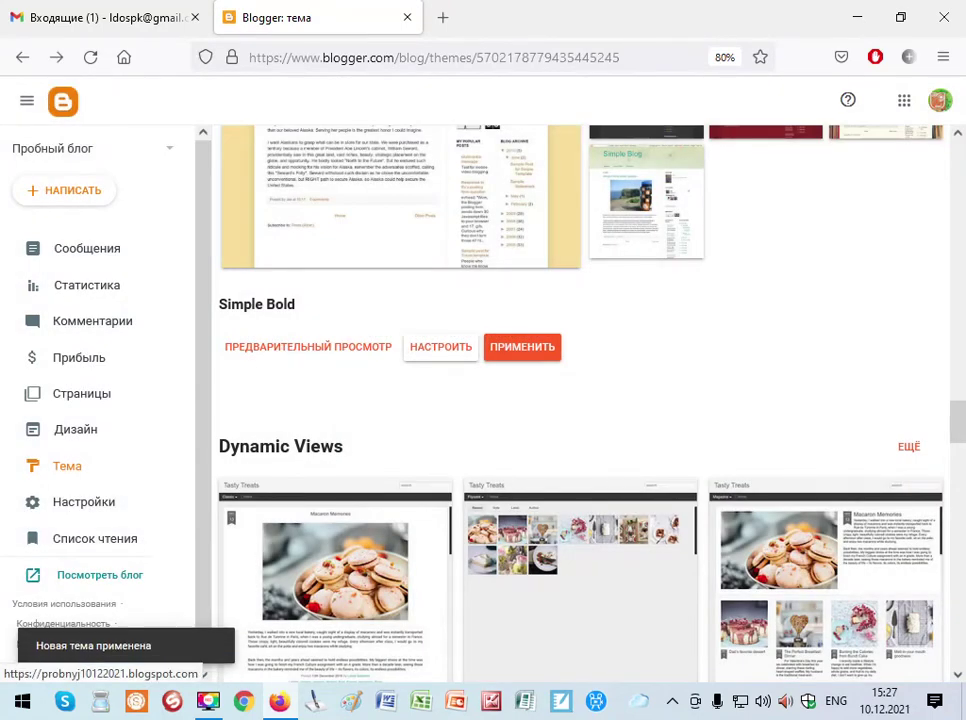
pyautogui.click(100, 575)
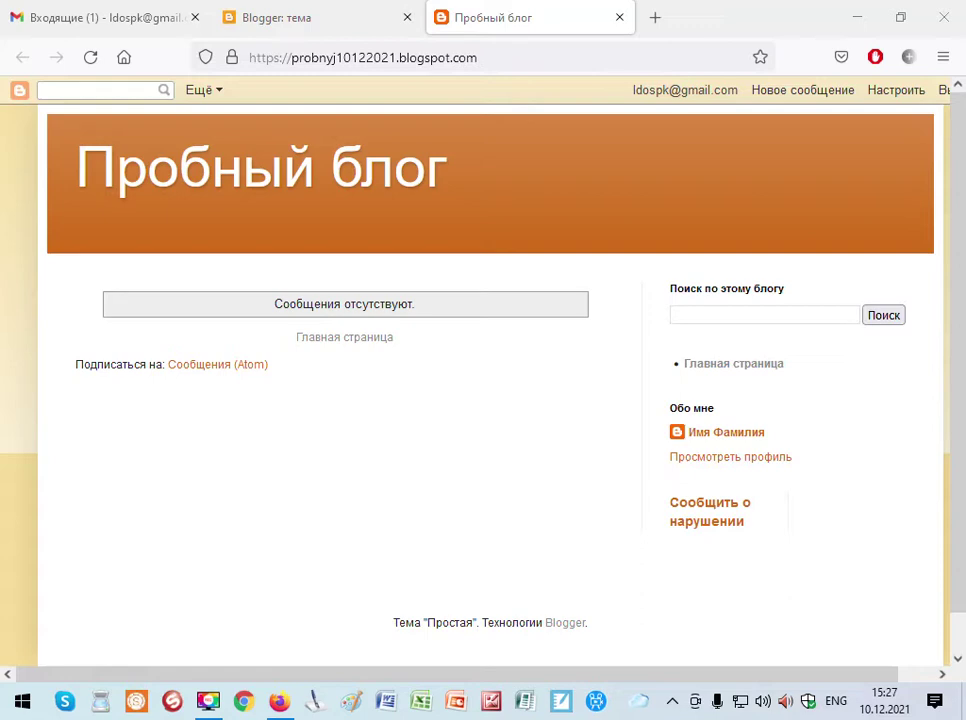
# Step: Close the public blog page and create a new post in the blog
pyautogui.middleClick(467, 13)
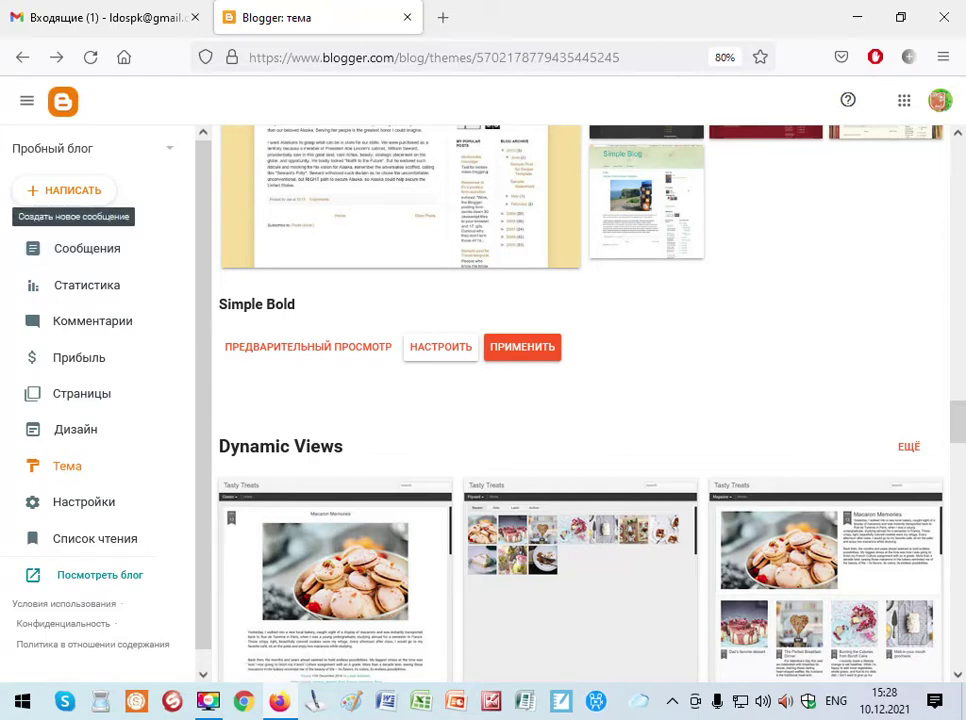
pyautogui.click(64, 190)
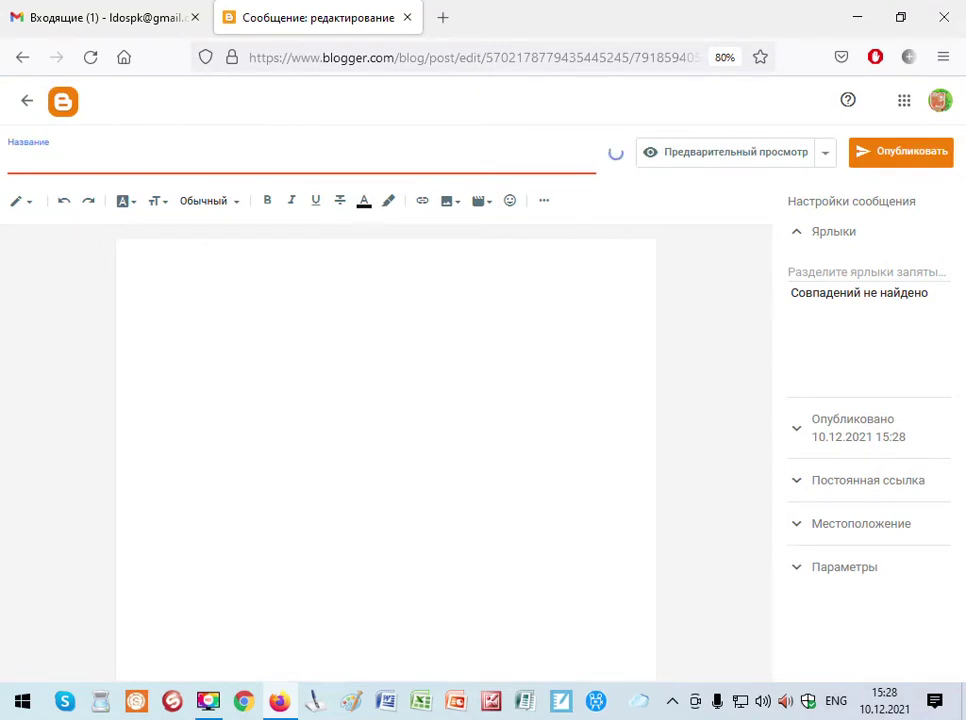
pyautogui.write('Ghbdtncndbt')
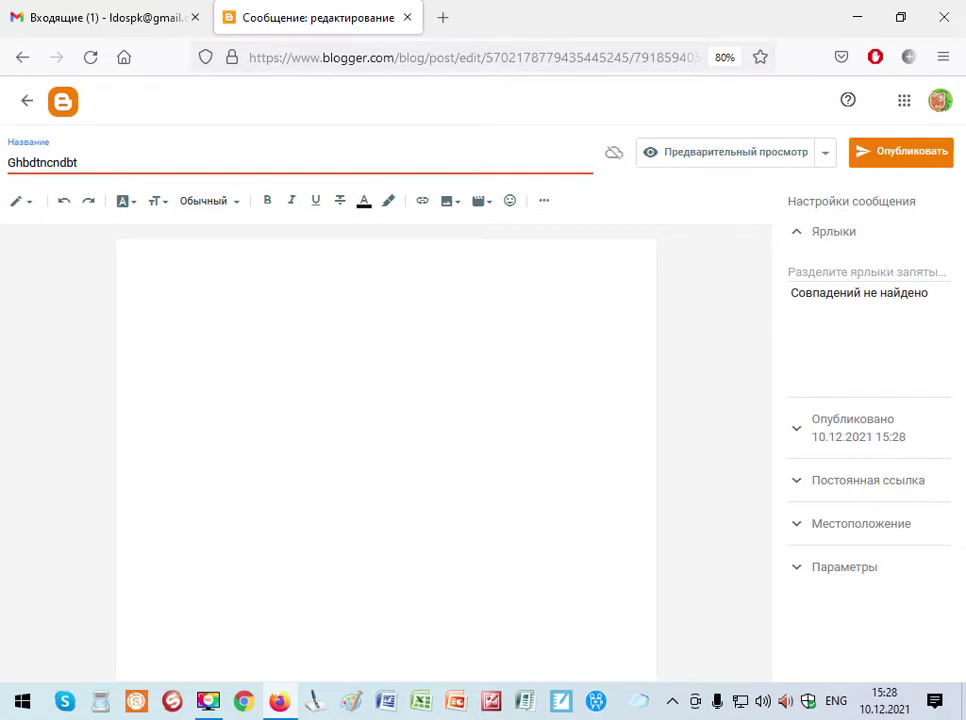
pyautogui.press('BackSpace')
pyautogui.press('BackSpace')
pyautogui.press('BackSpace')
pyautogui.press('BackSpace')
pyautogui.press('BackSpace')
pyautogui.press('BackSpace')
pyautogui.press('BackSpace')
pyautogui.press('BackSpace')
pyautogui.press('BackSpace')
pyautogui.press('BackSpace')
pyautogui.press('BackSpace')
# Step: Switch to Russian input, title the post "Приветствие" and write "Приветственный текст." in its body
pyautogui.hotkey('alt', 'shift')
pyautogui.write('Приветствие')
pyautogui.click(131, 254)
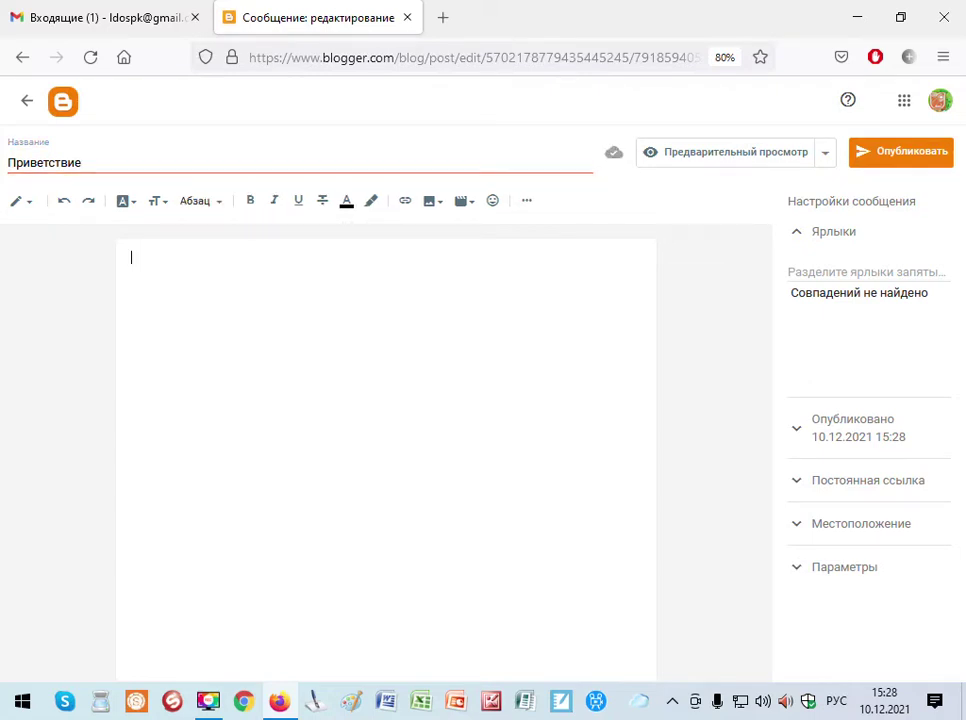
pyautogui.write('Приветственный текст')
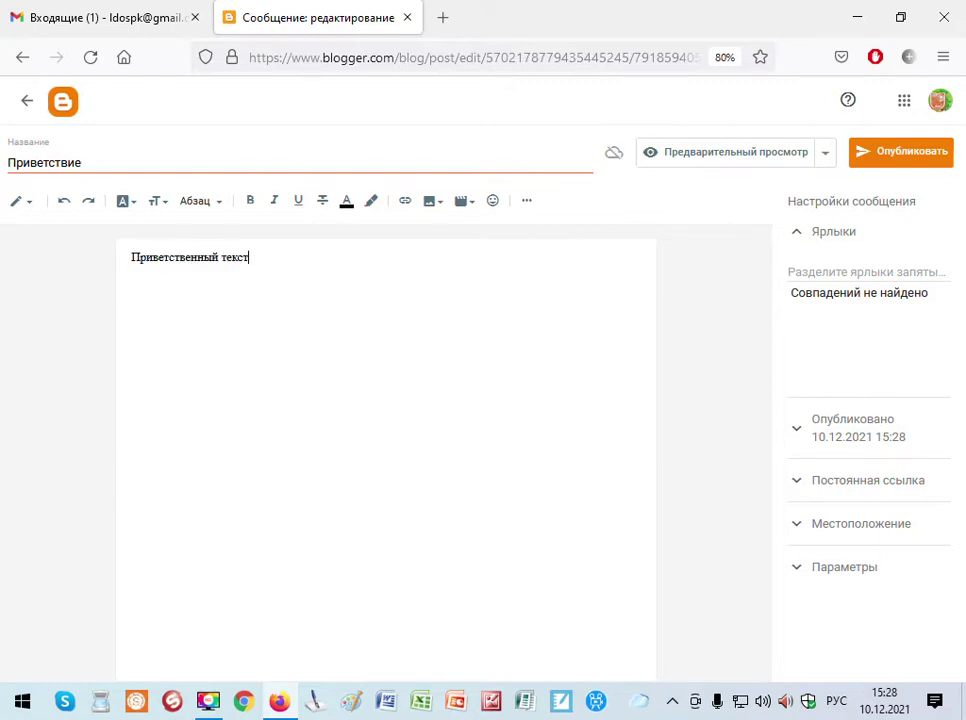
pyautogui.write('.')
pyautogui.click(433, 201)
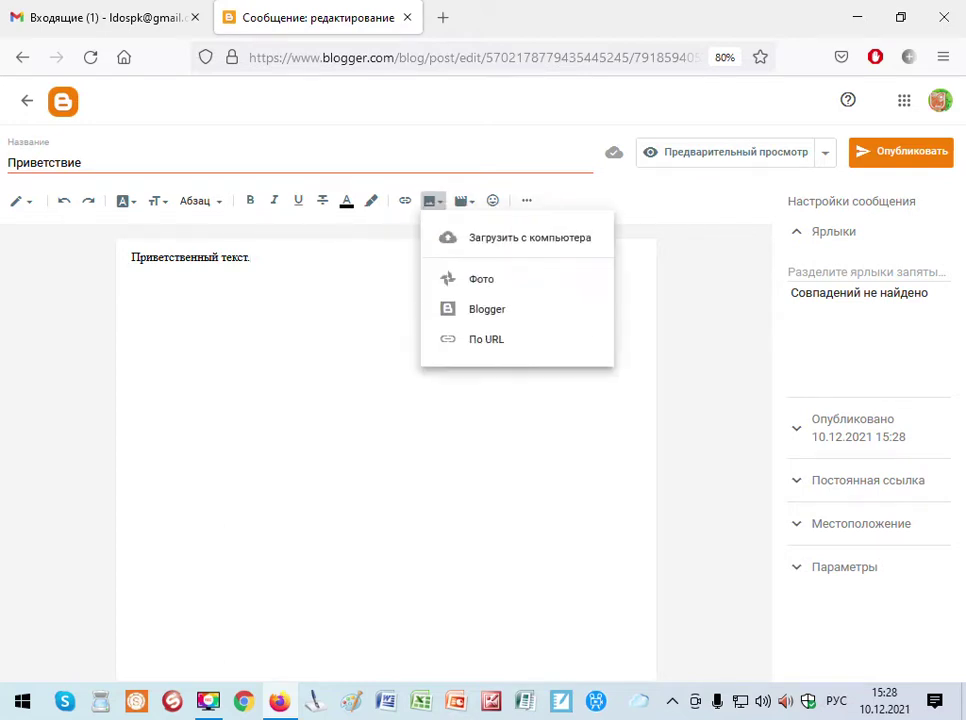
pyautogui.press('Escape')
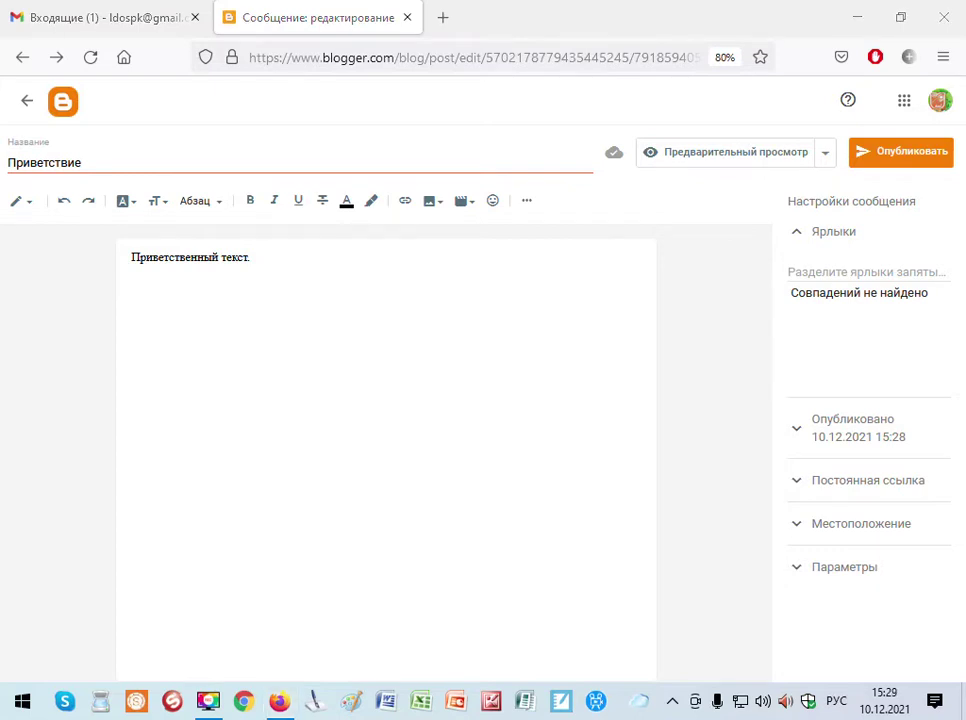
# Step: Set the size of the whole body text "Приветственный текст." to Большой
pyautogui.hotkey('shift', 'Left')
pyautogui.hotkey('shift', 'Left')
pyautogui.hotkey('shift', 'Left')
pyautogui.hotkey('shift', 'Left')
pyautogui.hotkey('shift', 'Left')
pyautogui.hotkey('shift', 'Left')
pyautogui.hotkey('shift', 'Left')
pyautogui.hotkey('shift', 'Left')
pyautogui.hotkey('shift', 'Left')
pyautogui.hotkey('shift', 'Left')
pyautogui.hotkey('shift', 'Left')
pyautogui.hotkey('shift', 'Left')
pyautogui.hotkey('shift', 'Left')
pyautogui.hotkey('shift', 'Left')
pyautogui.hotkey('shift', 'Left')
pyautogui.hotkey('shift', 'Left')
pyautogui.hotkey('shift', 'Left')
pyautogui.hotkey('shift', 'Left')
pyautogui.hotkey('shift', 'Left')
pyautogui.hotkey('shift', 'Left')
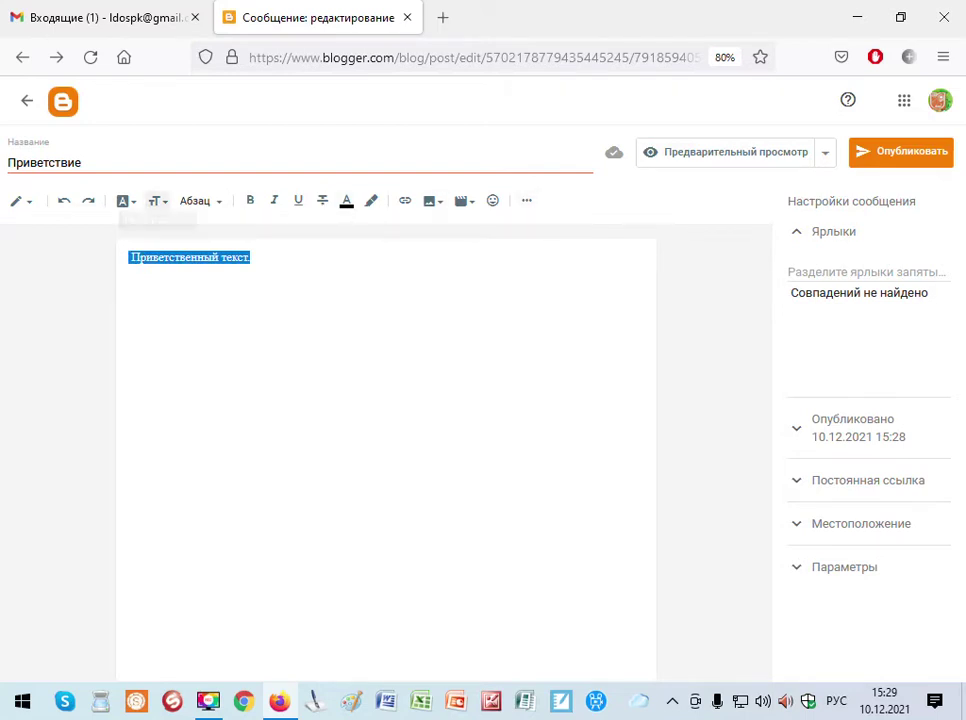
pyautogui.click(157, 200)
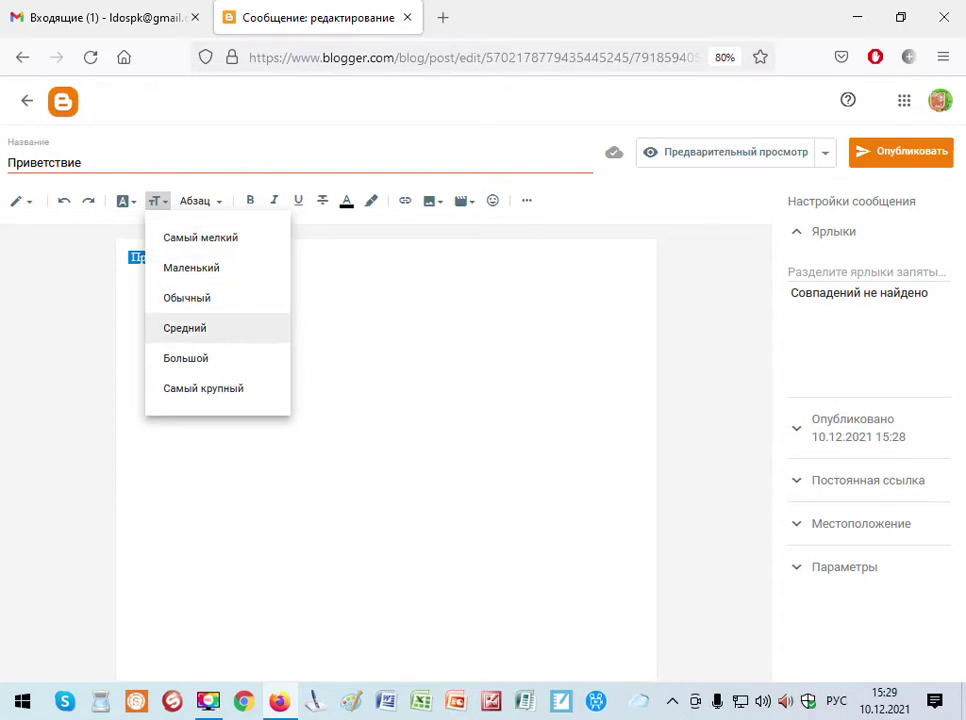
pyautogui.click(186, 357)
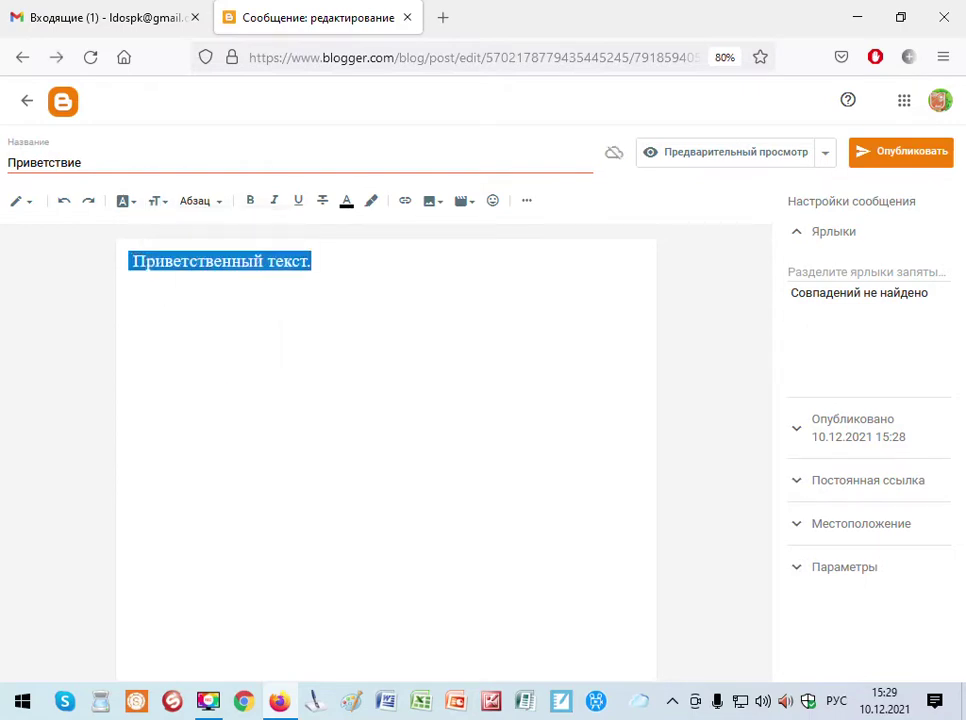
# Step: Colour the selected greeting text fuchsia and align it to the centre
pyautogui.click(346, 200)
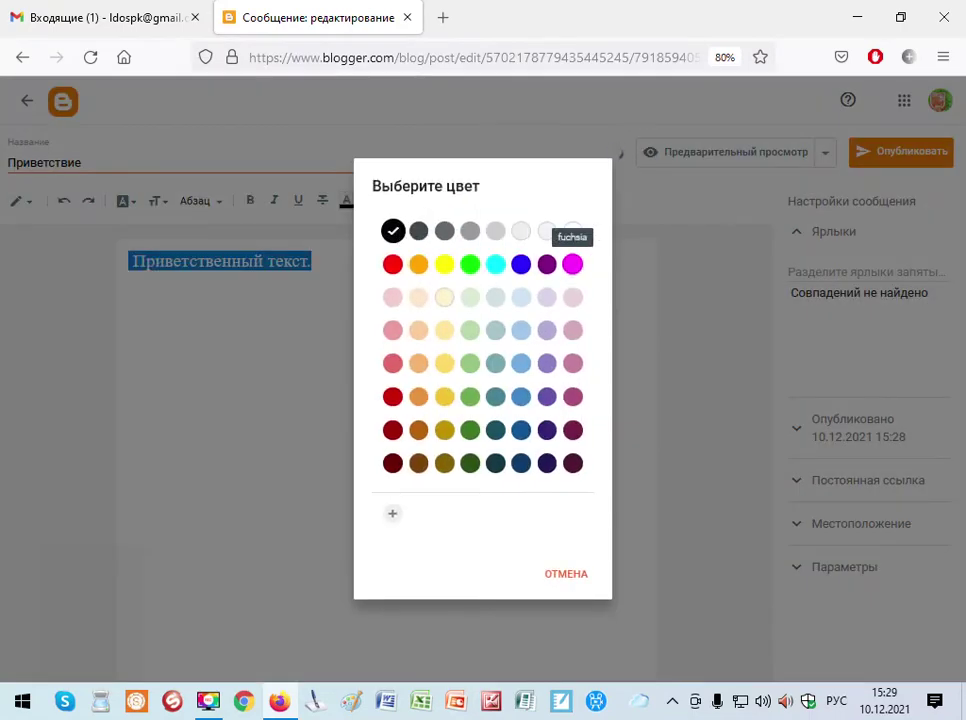
pyautogui.click(572, 264)
pyautogui.click(526, 200)
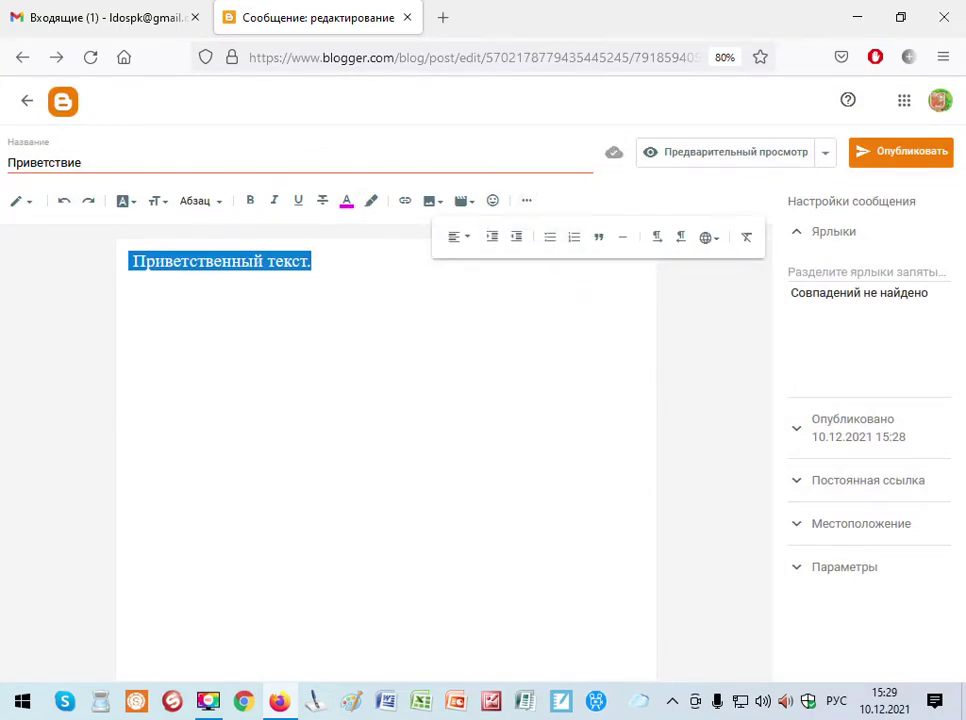
pyautogui.click(458, 237)
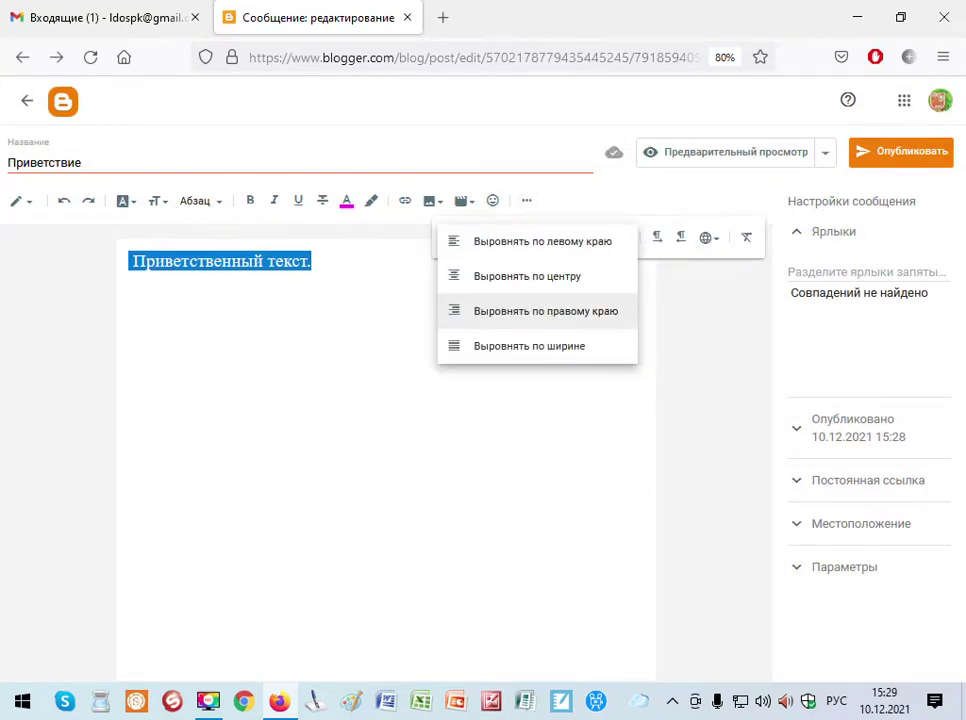
pyautogui.click(527, 276)
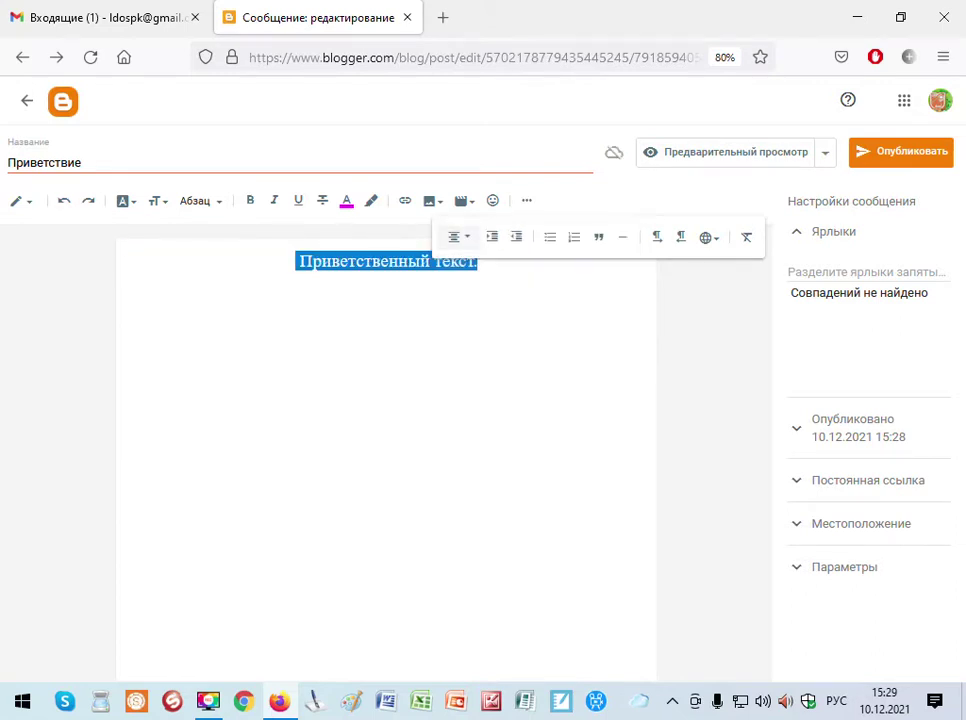
# Step: Open the image upload from the computer for the line below the greeting text
pyautogui.click(128, 290)
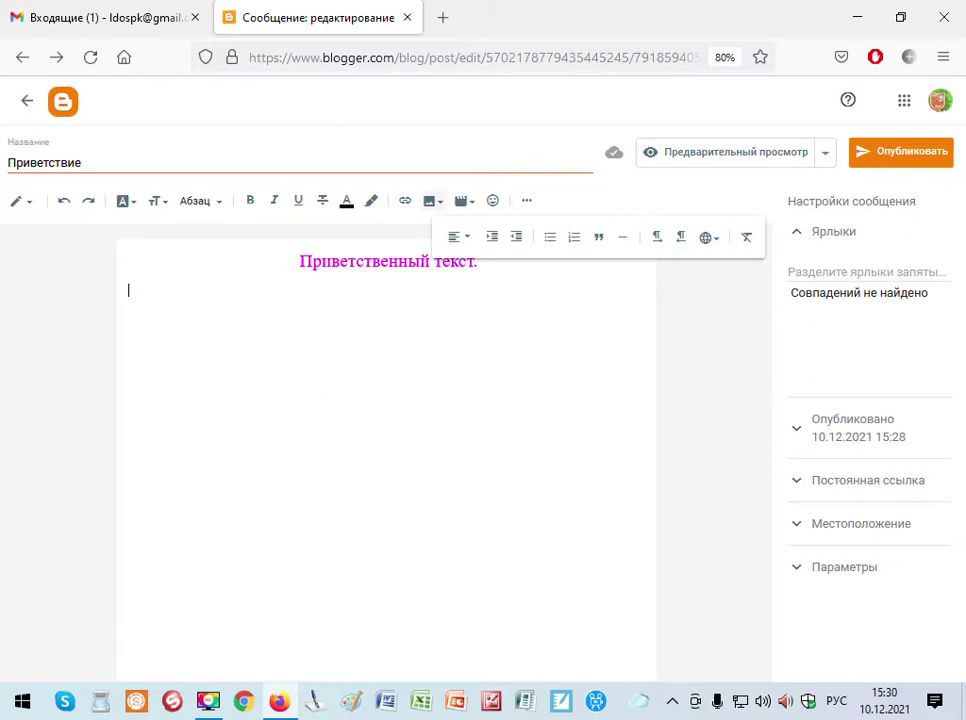
pyautogui.click(430, 200)
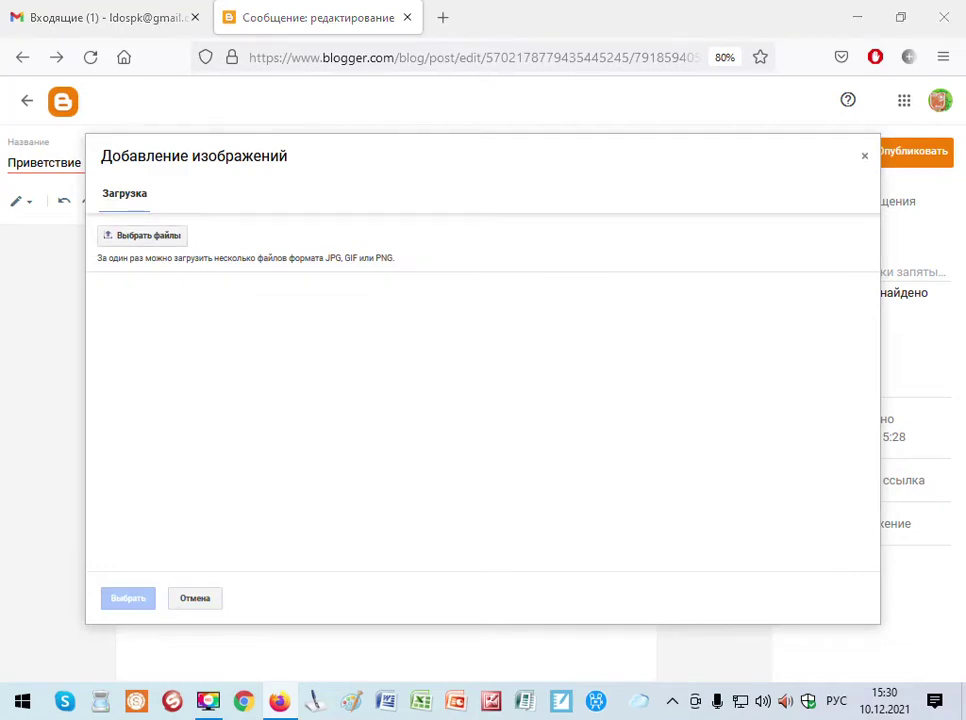
pyautogui.click(142, 235)
pyautogui.scroll(-5, 360, 230)
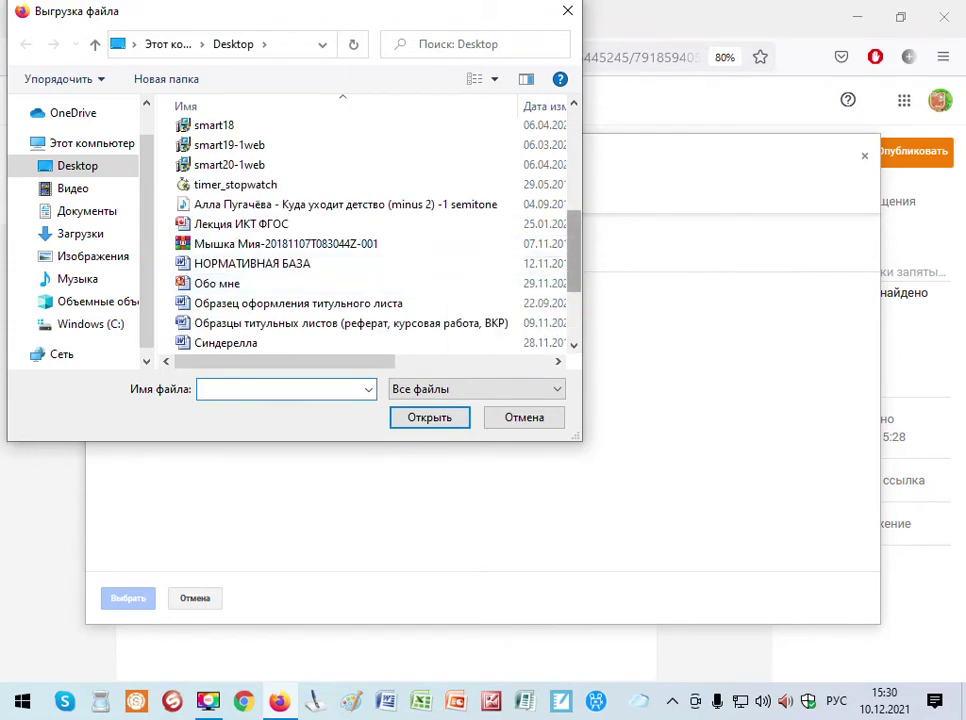
pyautogui.scroll(-2, 380, 238)
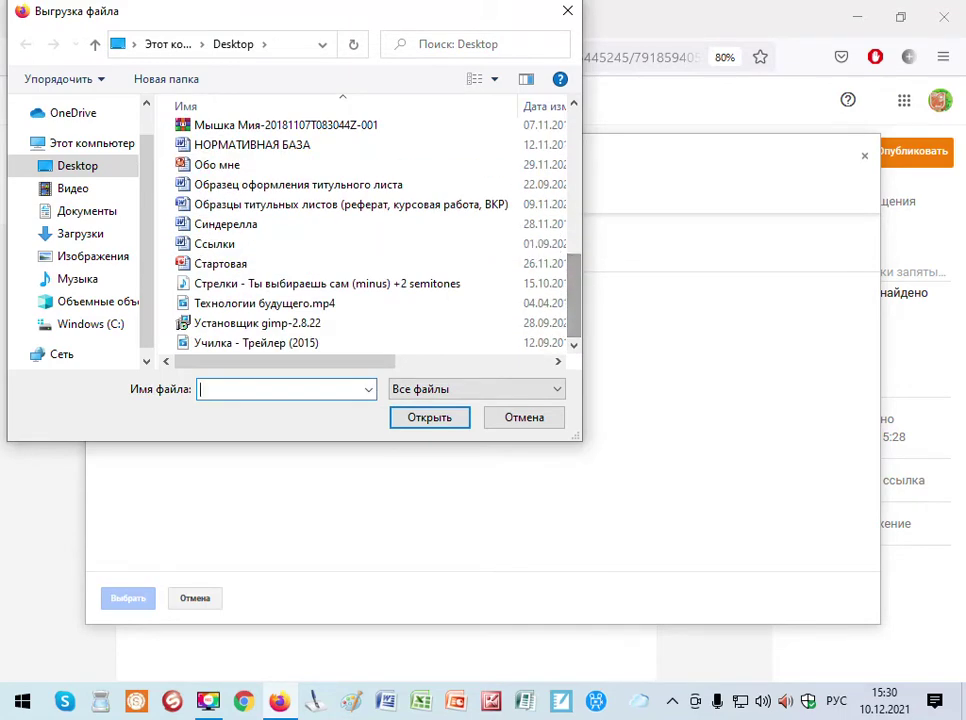
pyautogui.scroll(2, 380, 300)
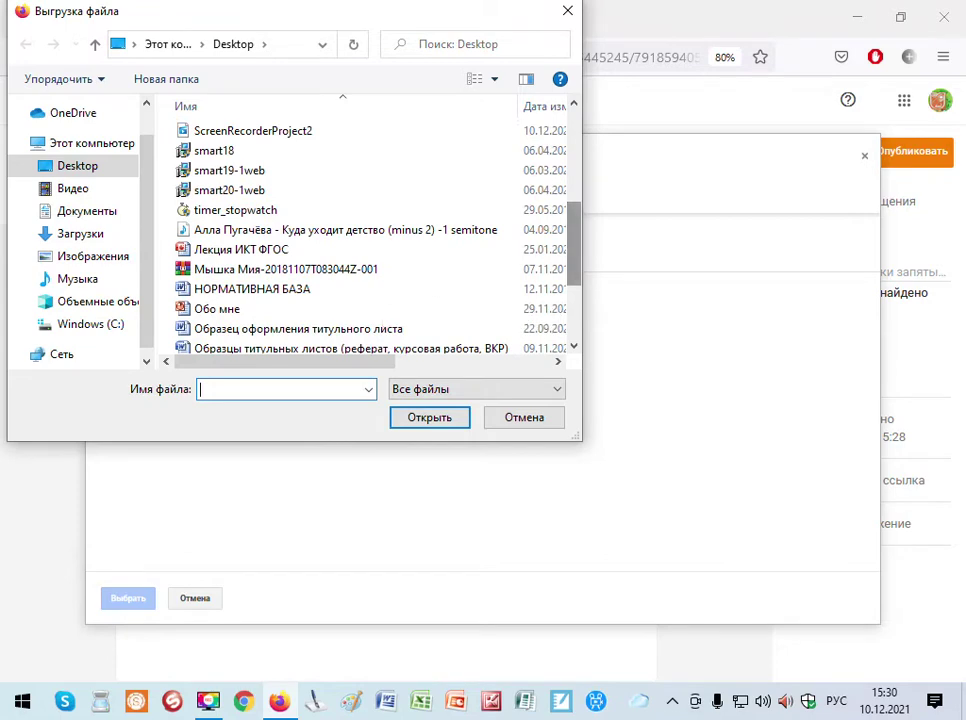
pyautogui.press('Escape')
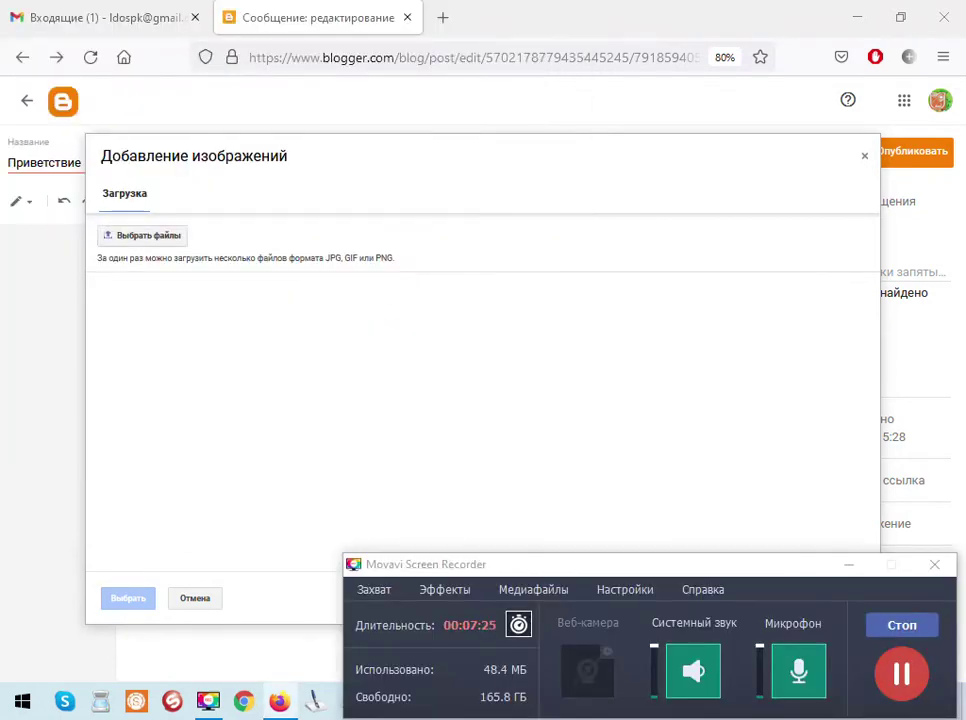
# Step: Upload the image clip_image002 from the Desktop and insert it below the greeting text
pyautogui.press('Return')
pyautogui.scroll(-1, 300, 330)
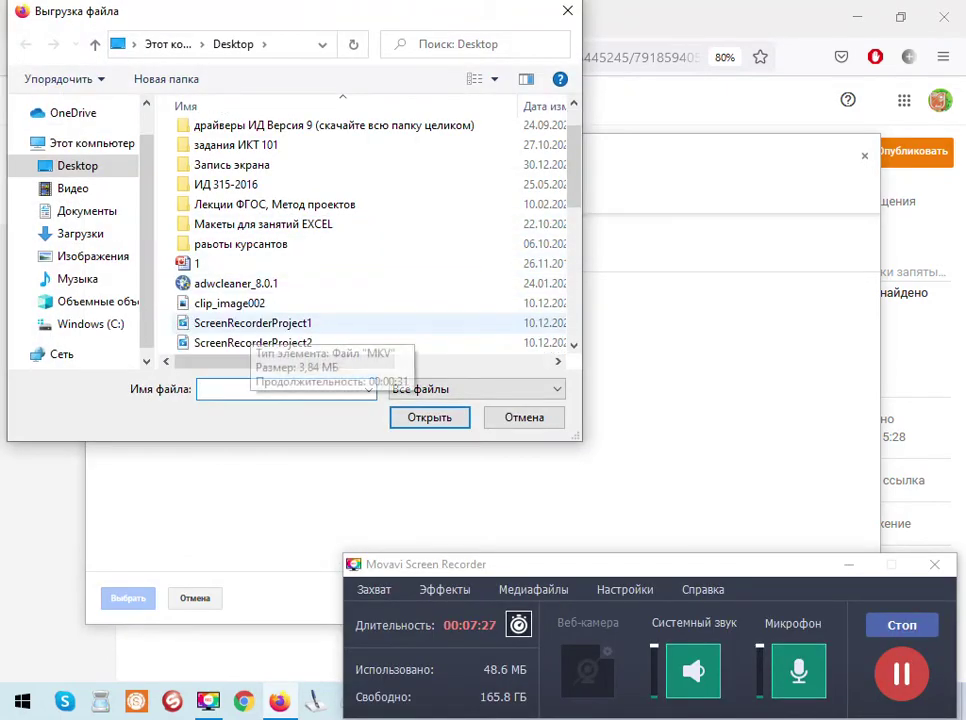
pyautogui.click(230, 303)
pyautogui.press('Return')
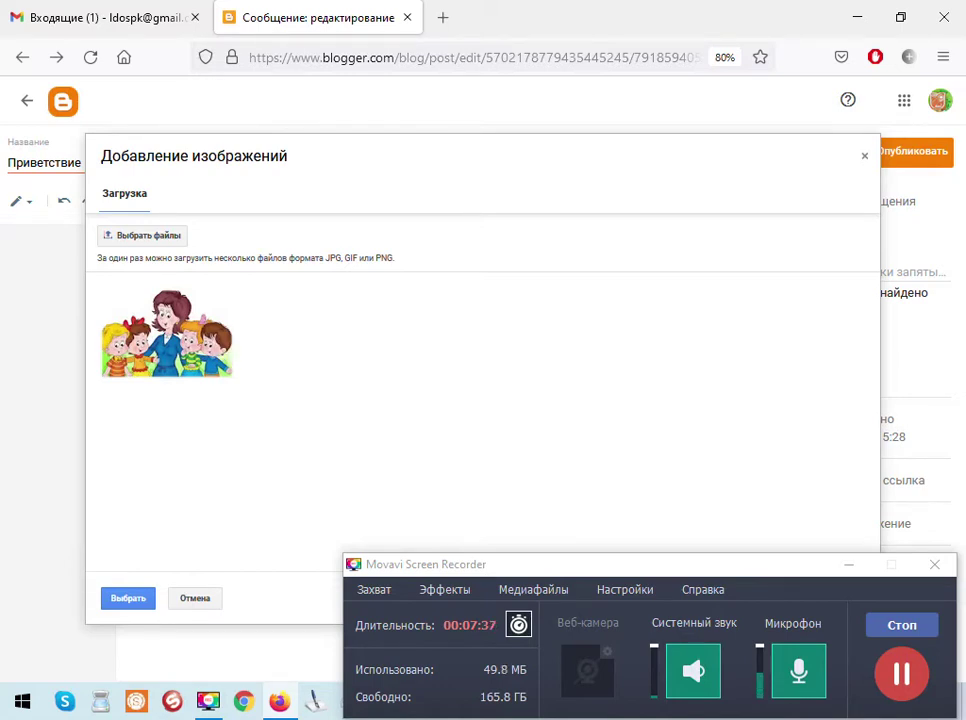
pyautogui.click(166, 333)
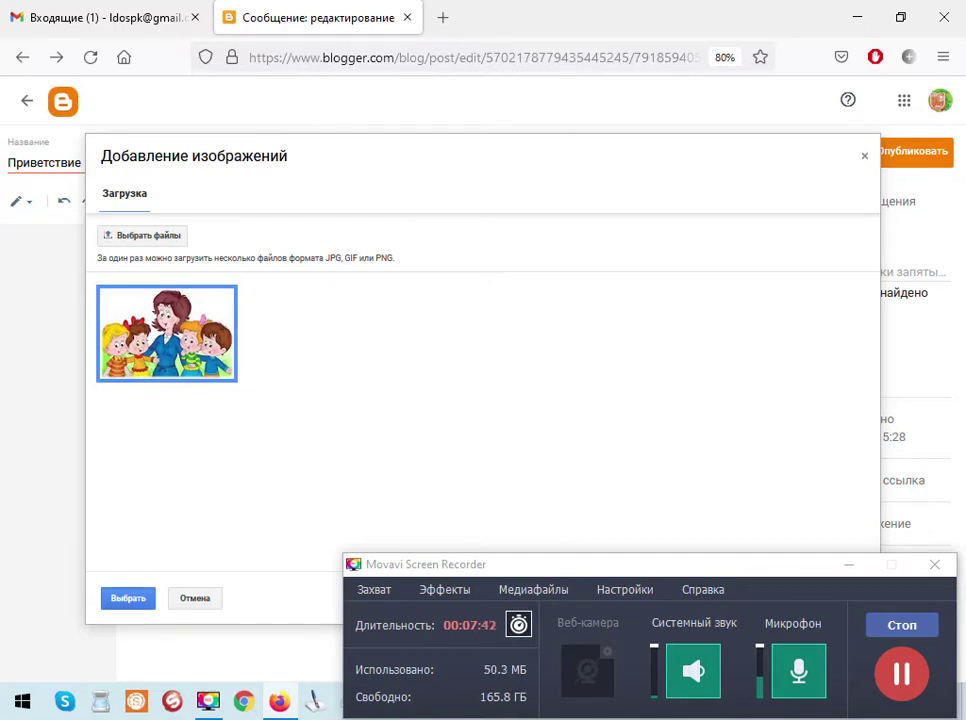
pyautogui.press('Return')
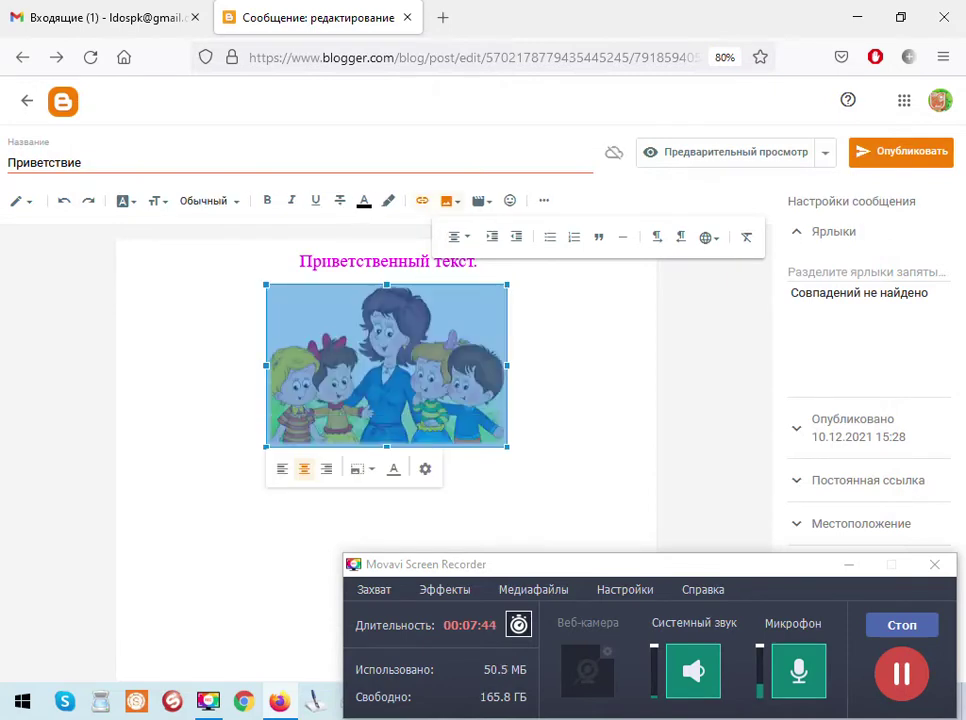
# Step: Deselect the inserted picture and place the text cursor on an empty line below it
pyautogui.click(380, 500)
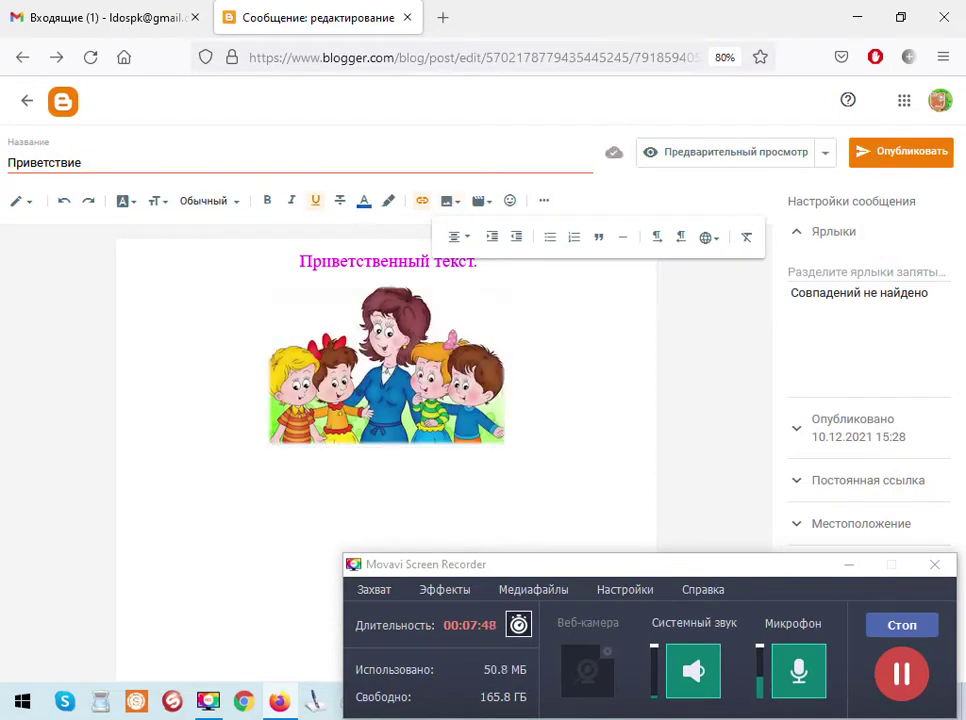
pyautogui.press('BackSpace')
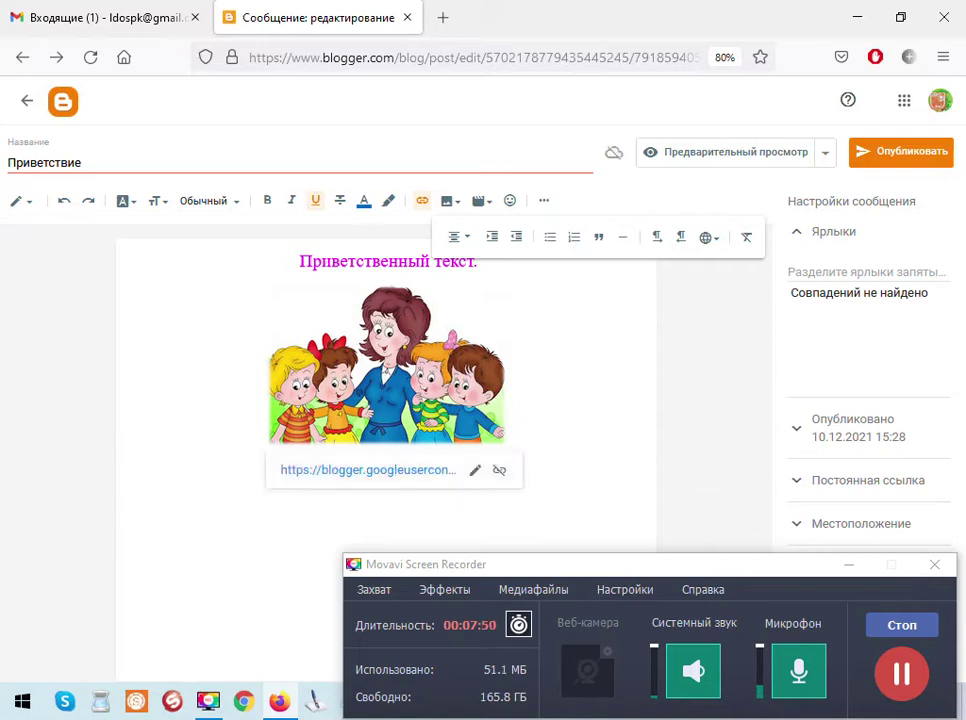
pyautogui.press('Return')
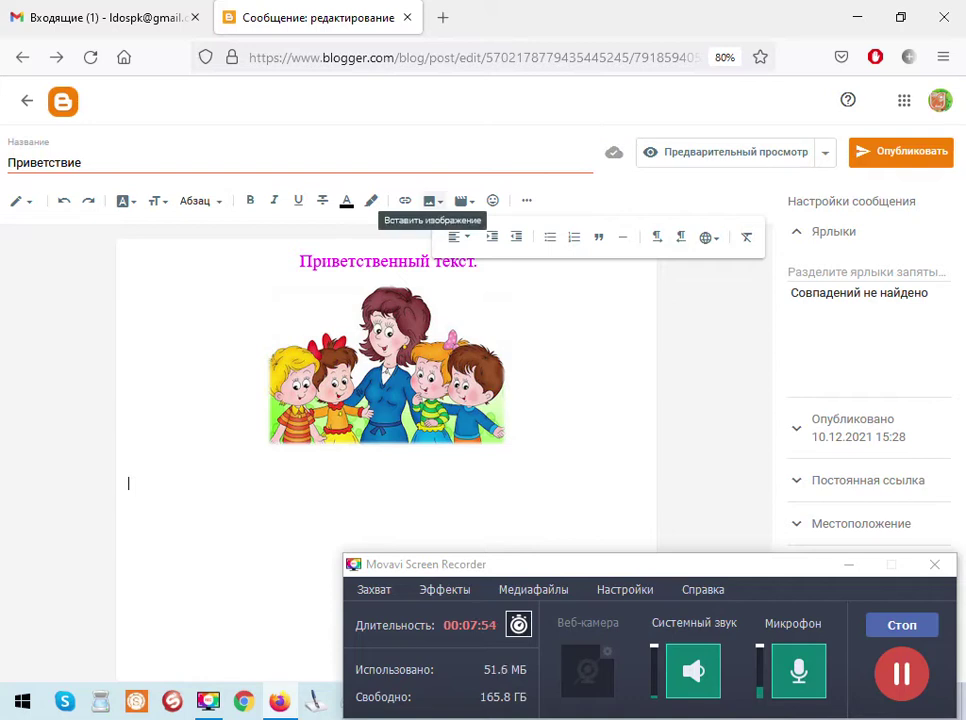
# Step: Search YouTube for "мультфильм Простоквашино" to add a video to the post below the picture
pyautogui.click(463, 201)
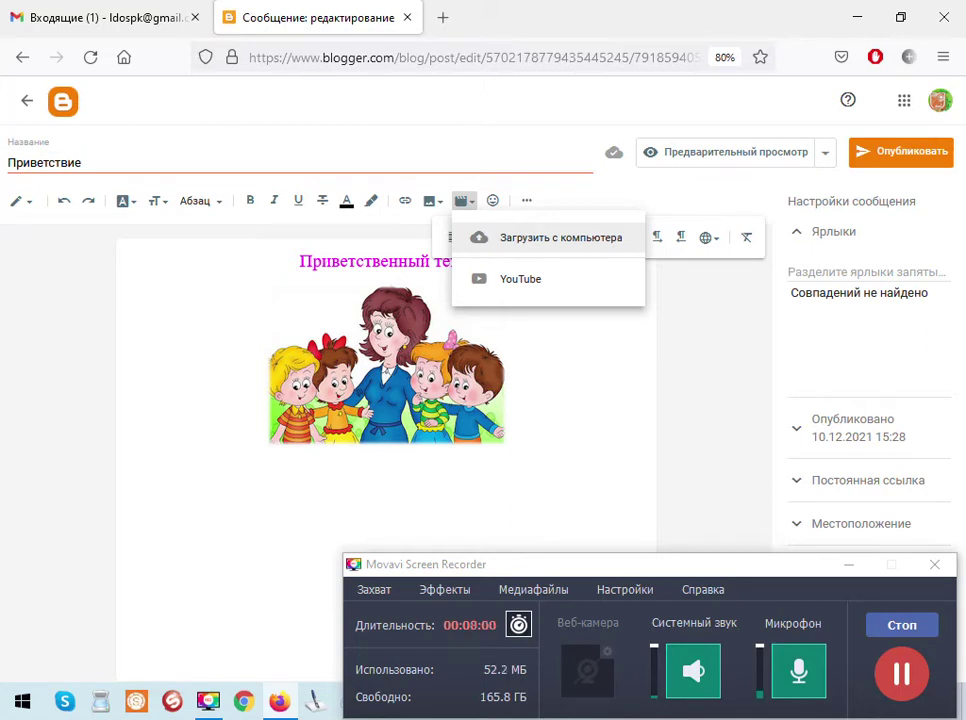
pyautogui.press('Down')
pyautogui.press('Return')
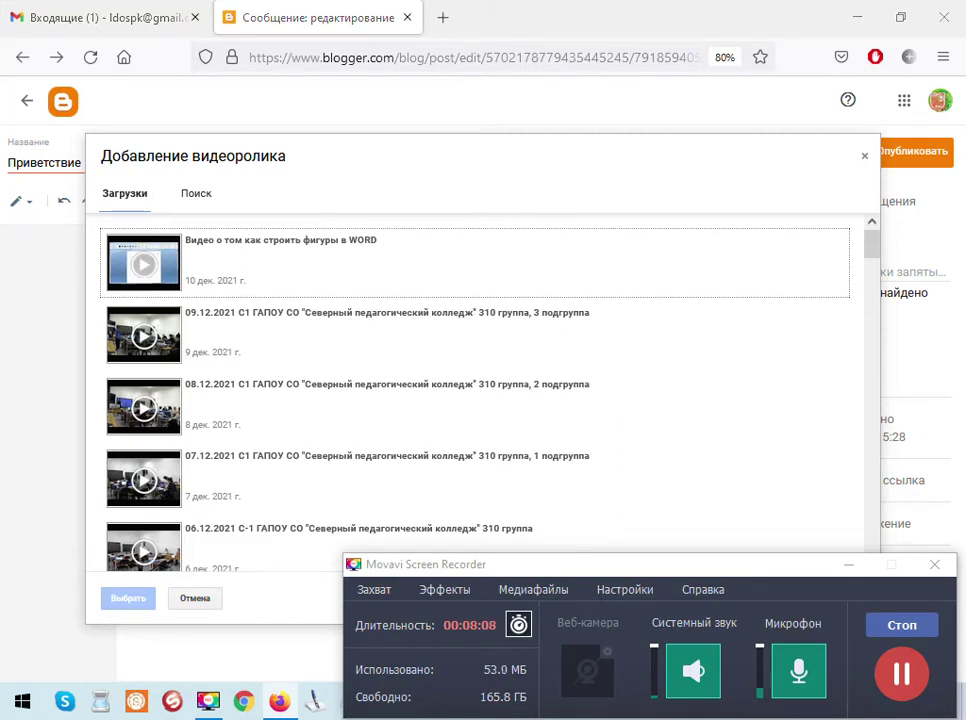
pyautogui.click(196, 193)
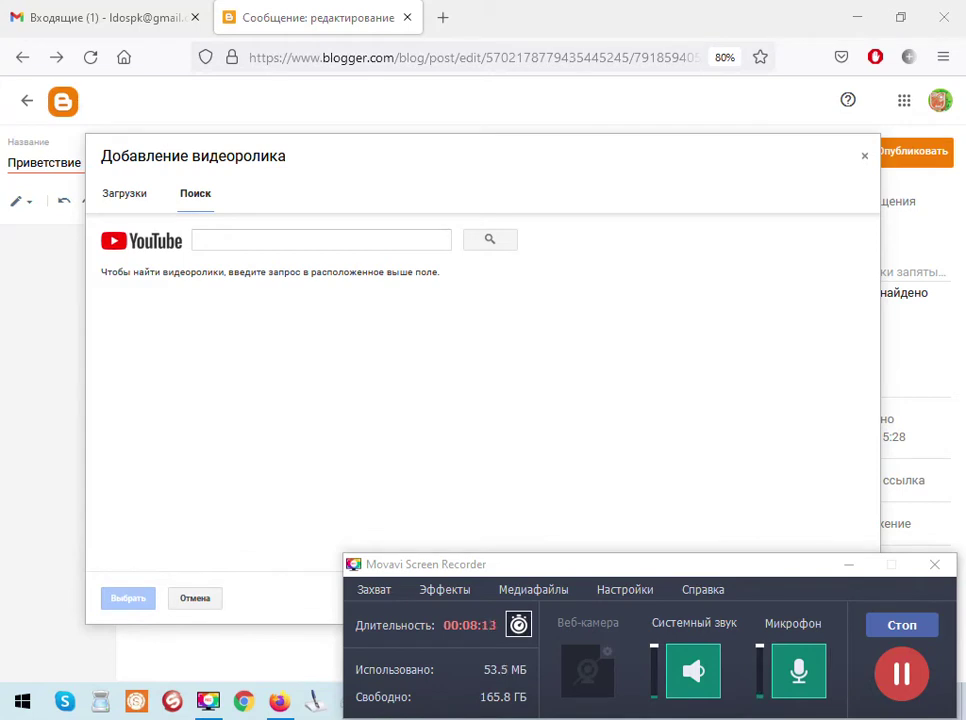
pyautogui.click(197, 240)
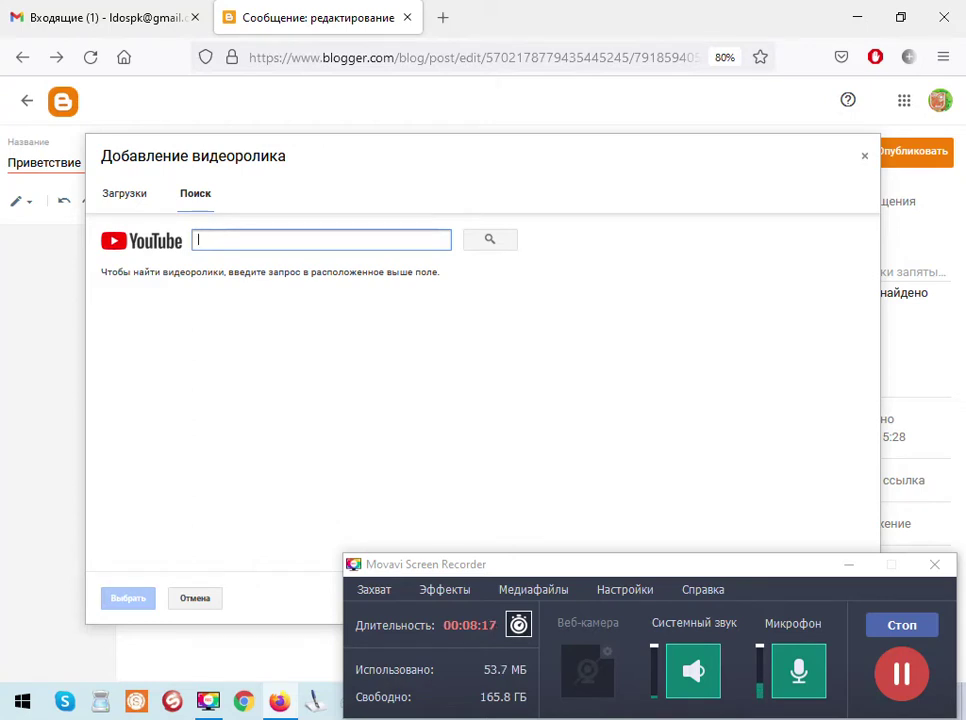
pyautogui.write('мулт')
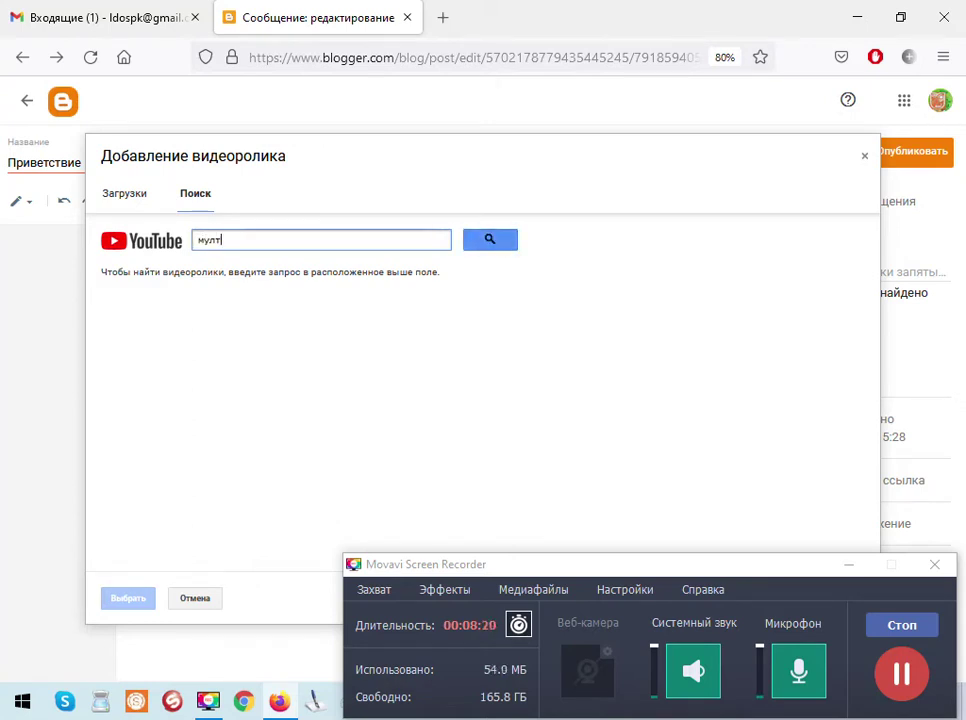
pyautogui.press('BackSpace')
pyautogui.write('ьтфильм Простокваш')
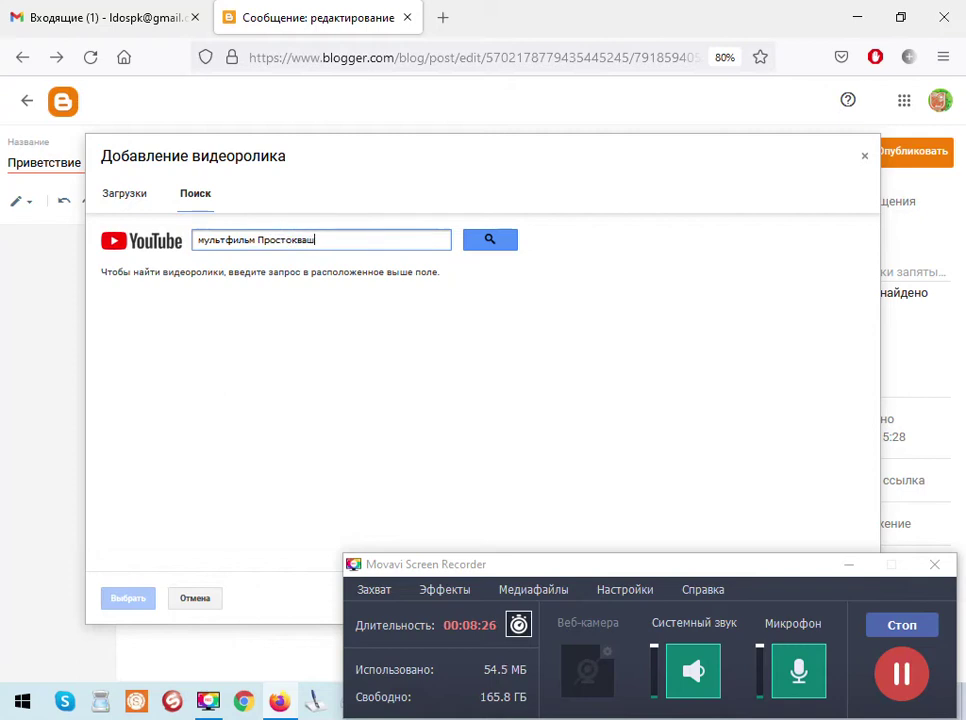
pyautogui.write('ино')
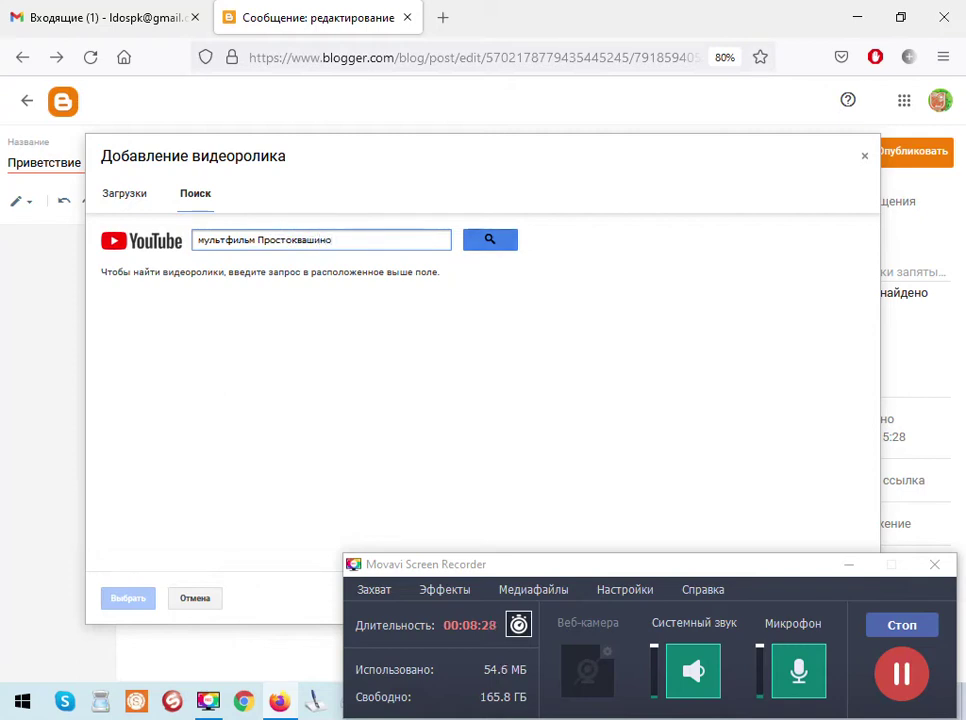
pyautogui.press('Return')
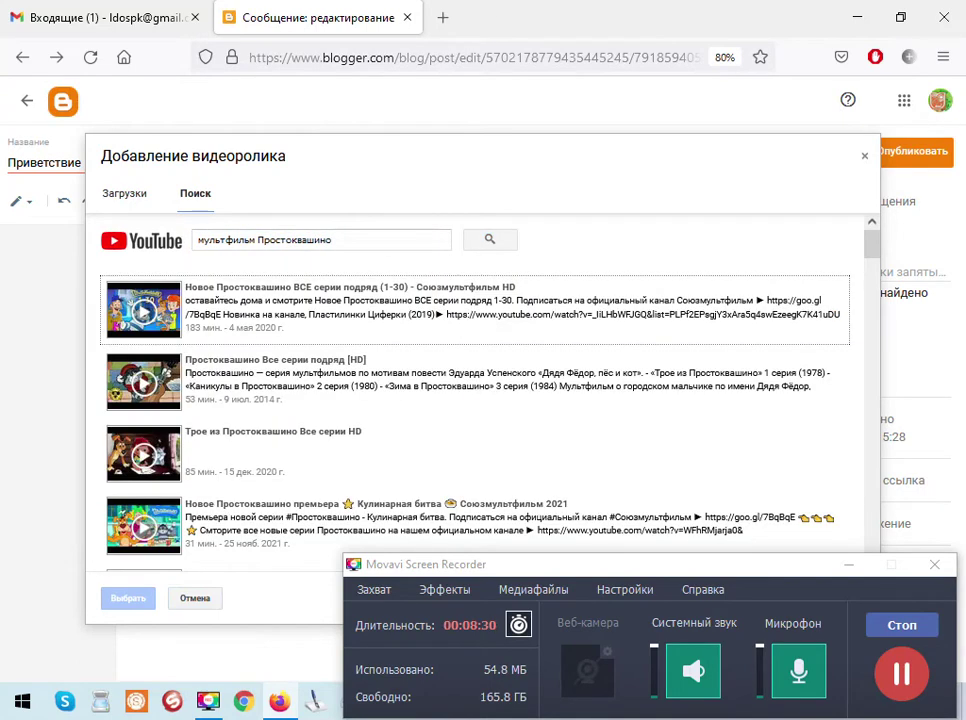
# Step: Insert the video "Новое Простоквашино ВСЕ серии подряд (1-30) - Союзмультфильм HD" from the search results into the post
pyautogui.scroll(-10, 475, 400)
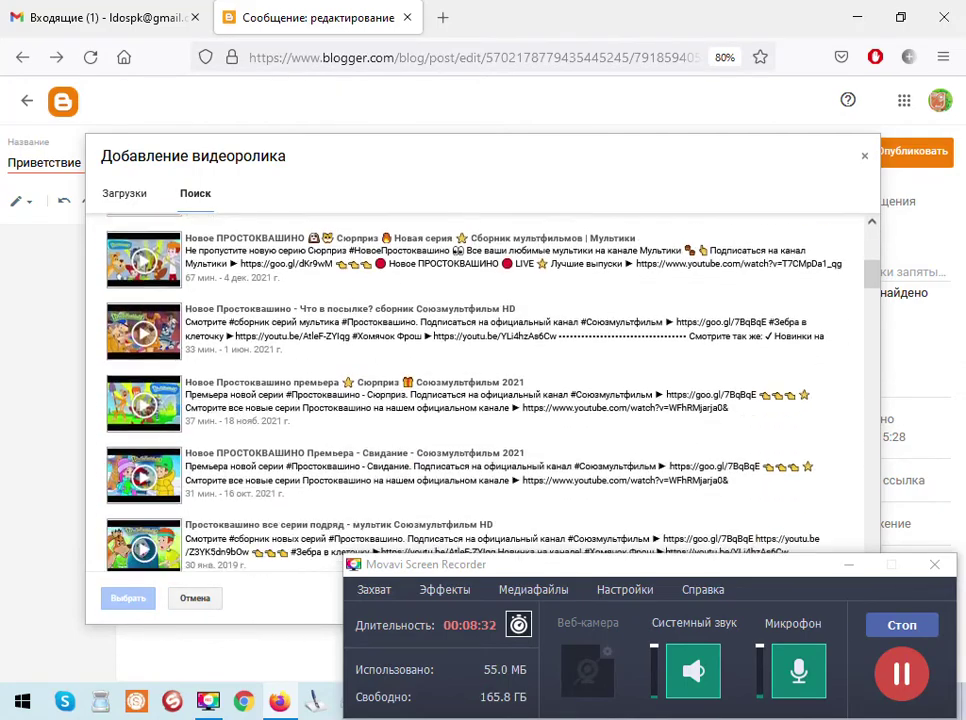
pyautogui.scroll(8, 475, 400)
pyautogui.scroll(5, 475, 390)
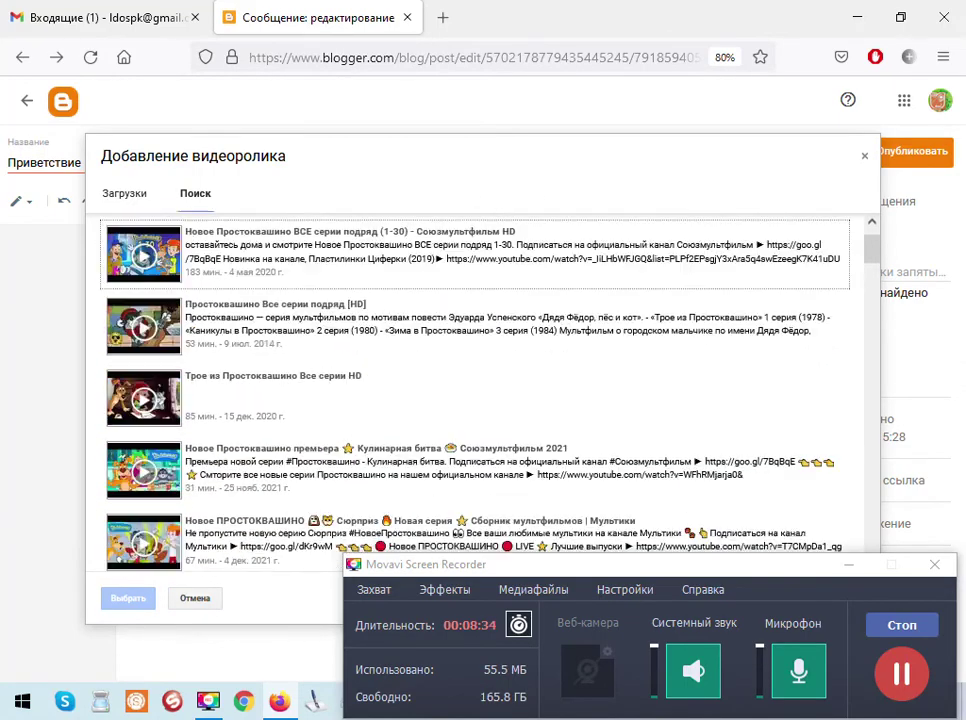
pyautogui.click(475, 310)
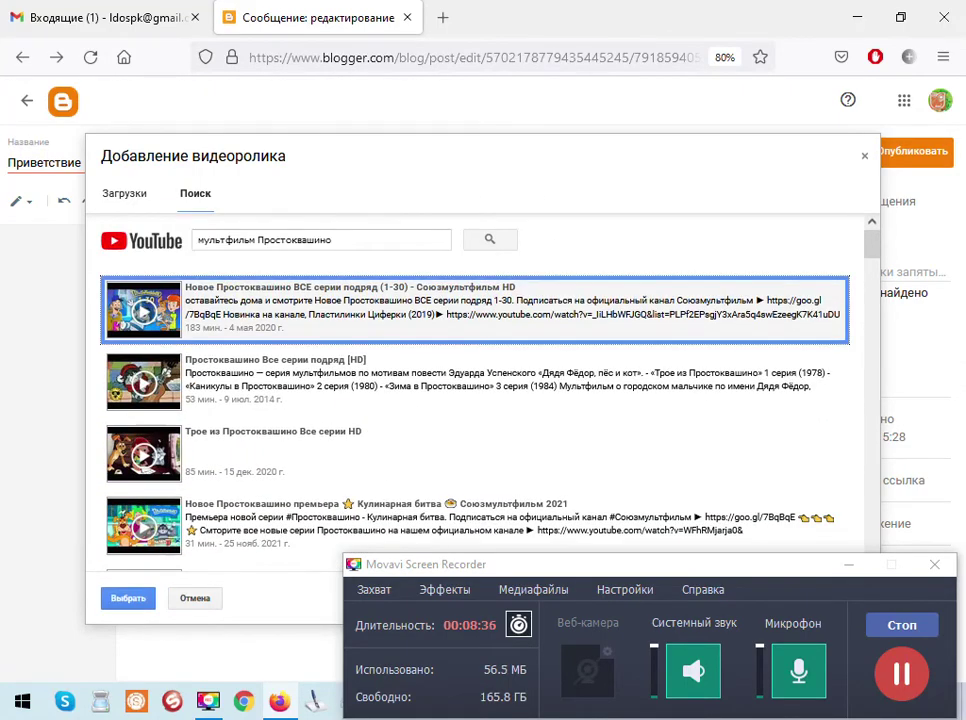
pyautogui.press('Return')
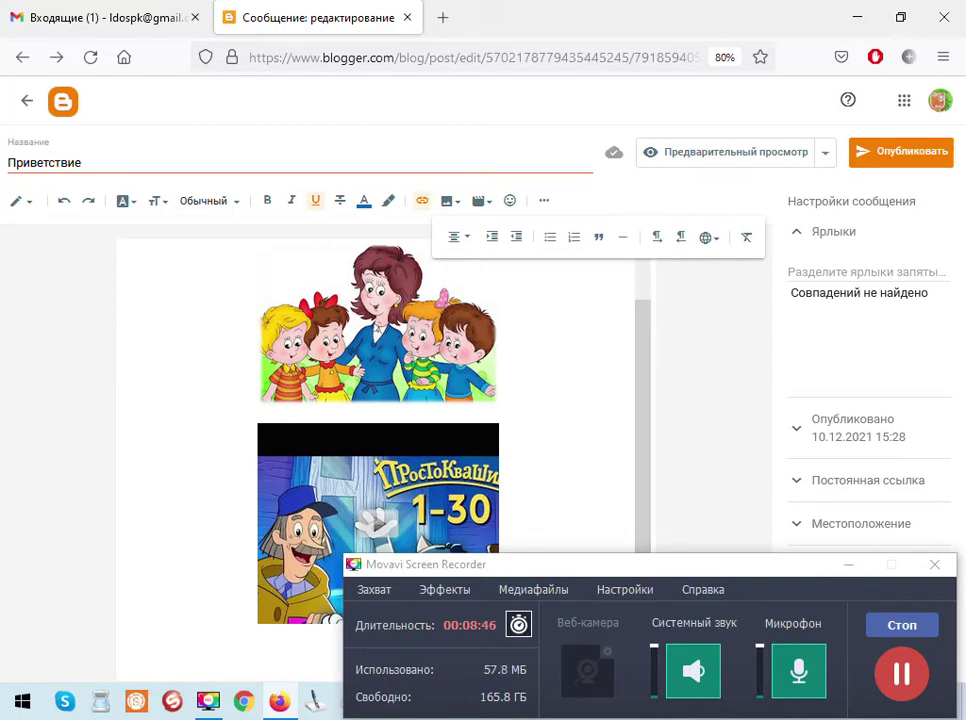
# Step: Publish the post "Приветствие" and check its text, picture and video on the live blog
pyautogui.hotkey('ctrl', 'shift', 'p')
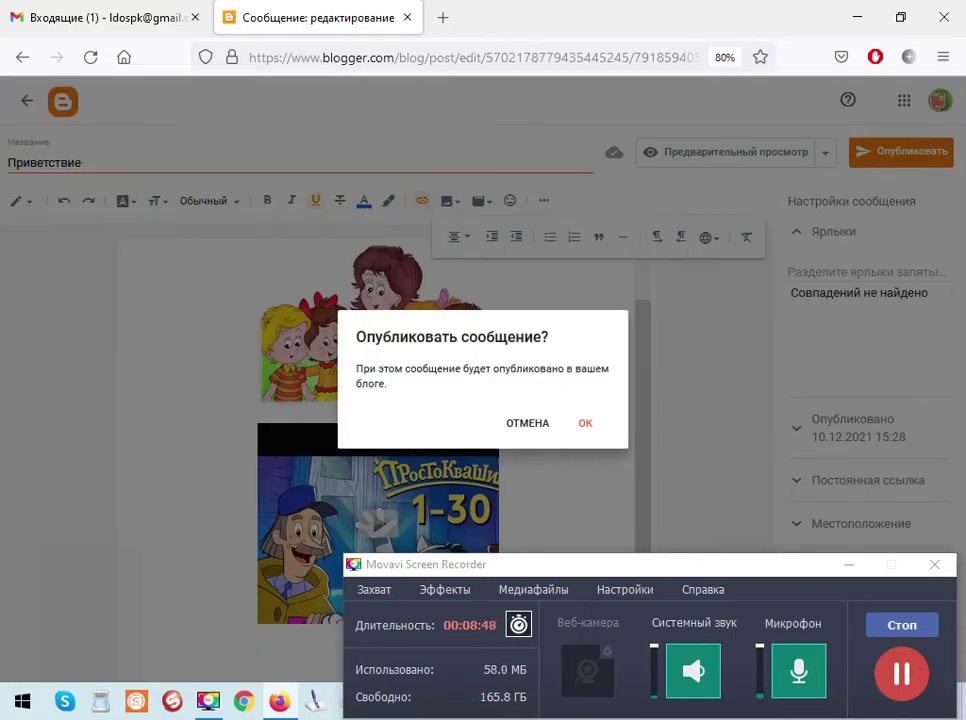
pyautogui.press('Return')
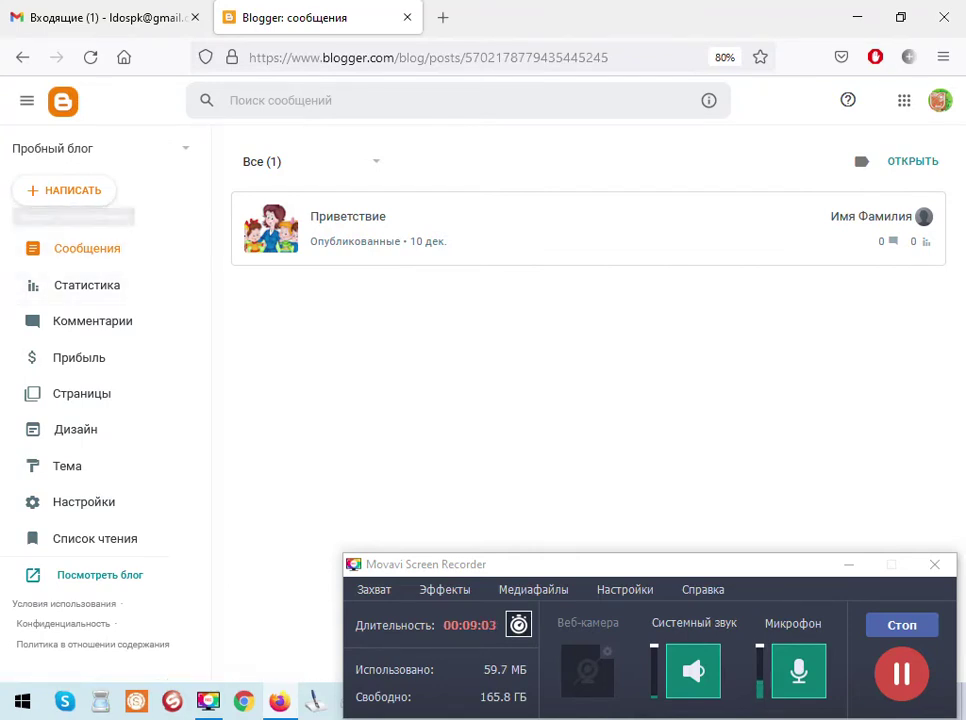
pyautogui.click(100, 575)
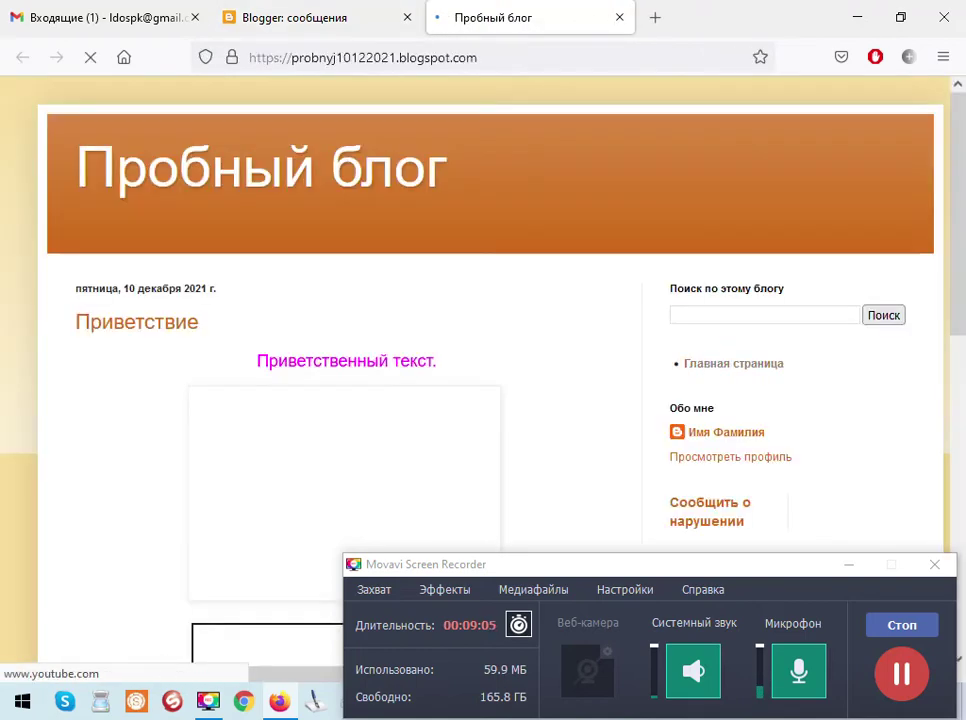
pyautogui.scroll(-3, 480, 330)
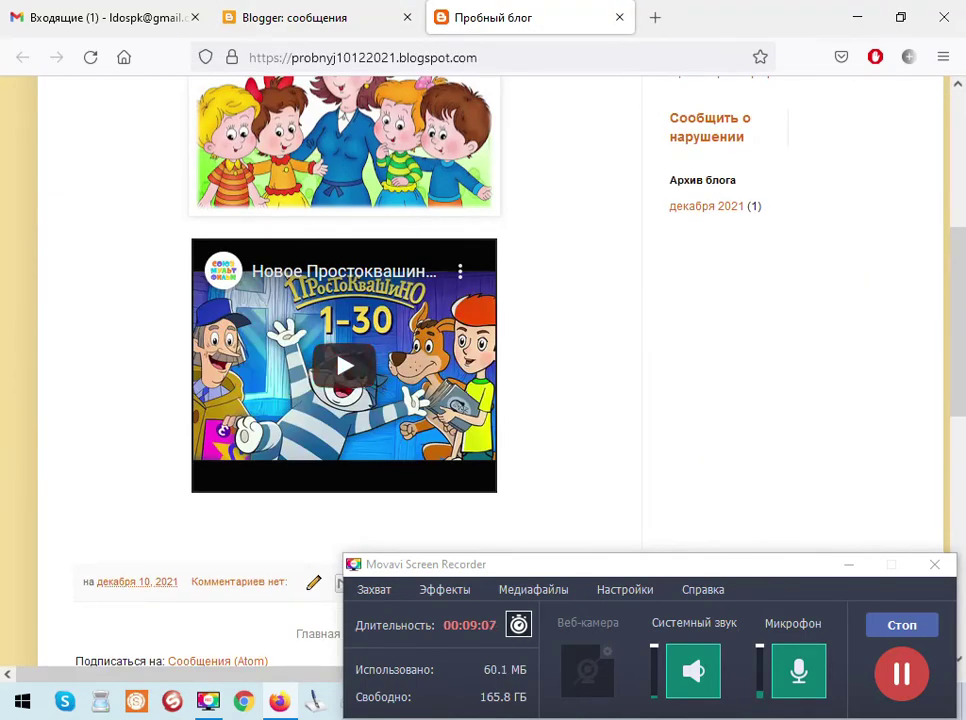
pyautogui.scroll(3, 260, 262)
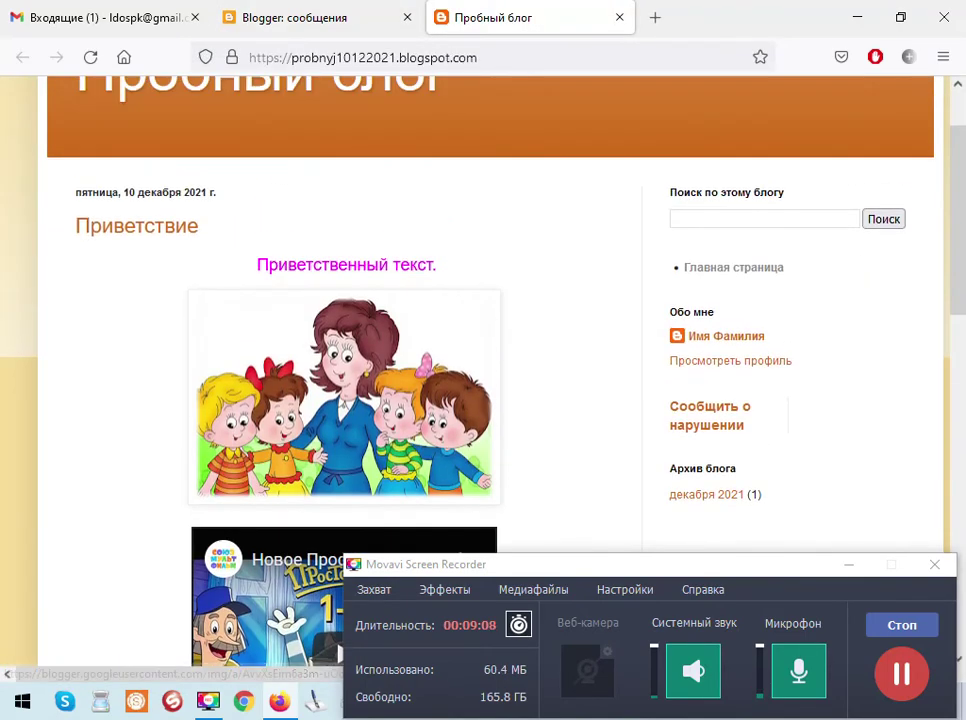
pyautogui.scroll(-3, 254, 262)
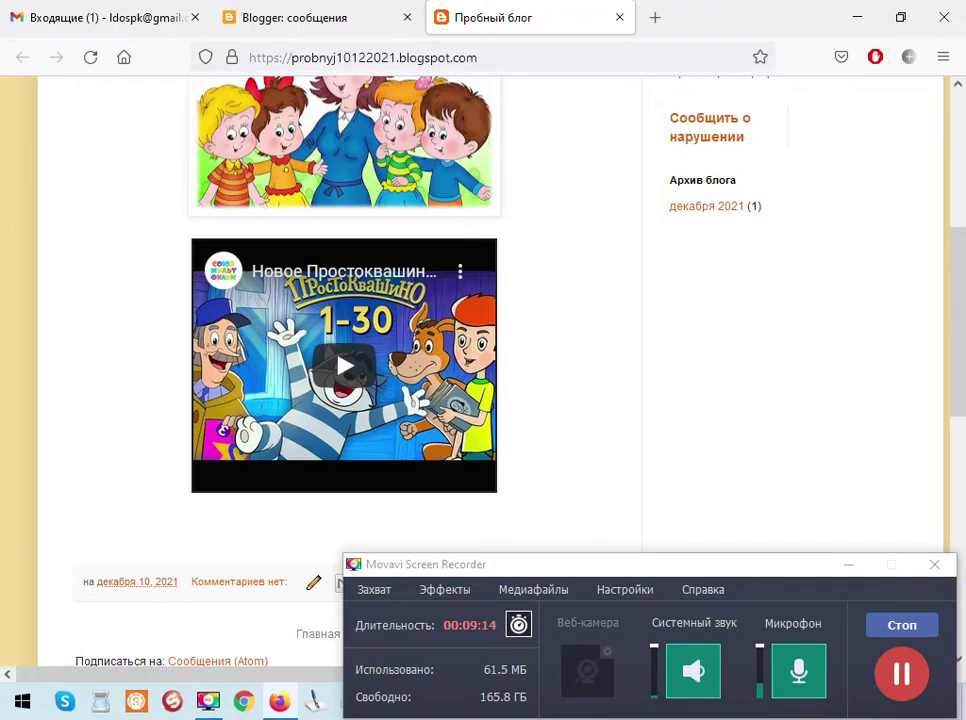
pyautogui.scroll(5, 340, 330)
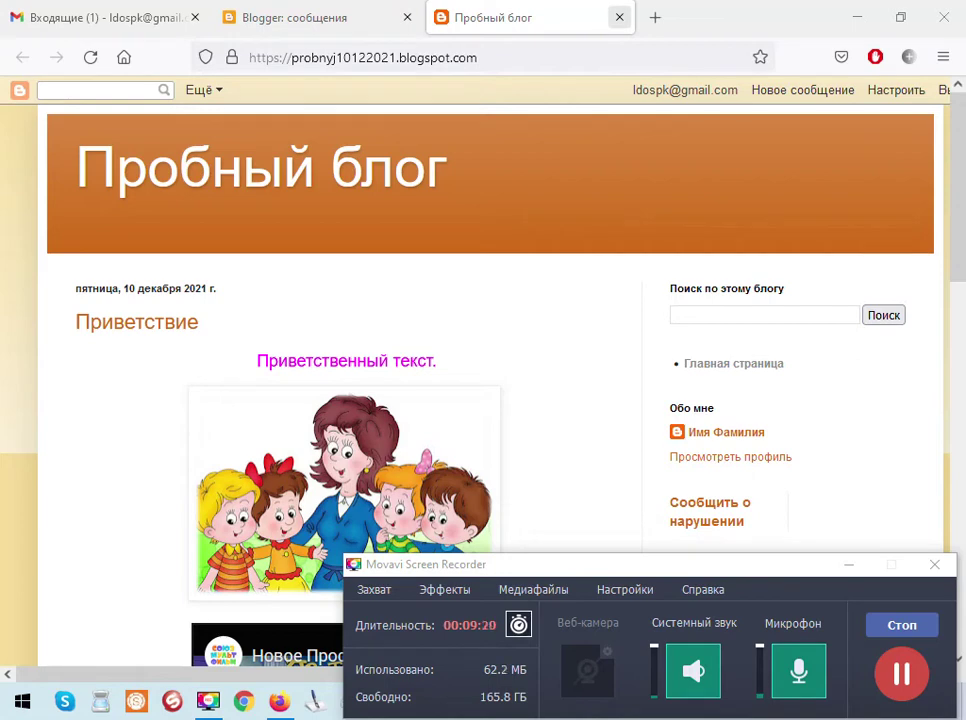
pyautogui.click(619, 17)
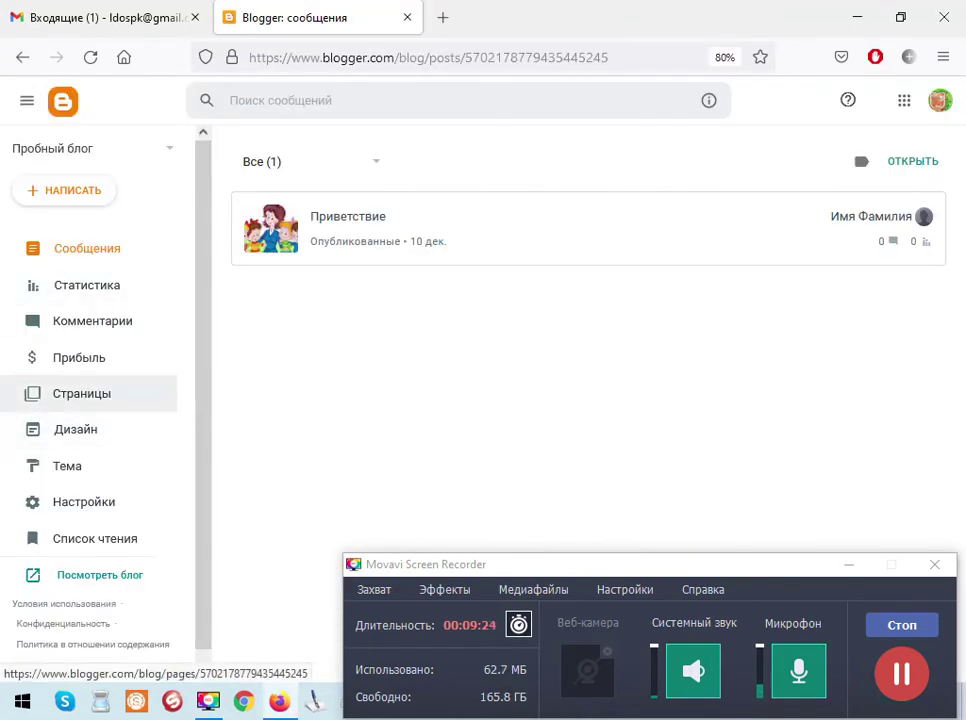
# Step: Create a new blog page and begin its title with "Профила"
pyautogui.click(95, 393)
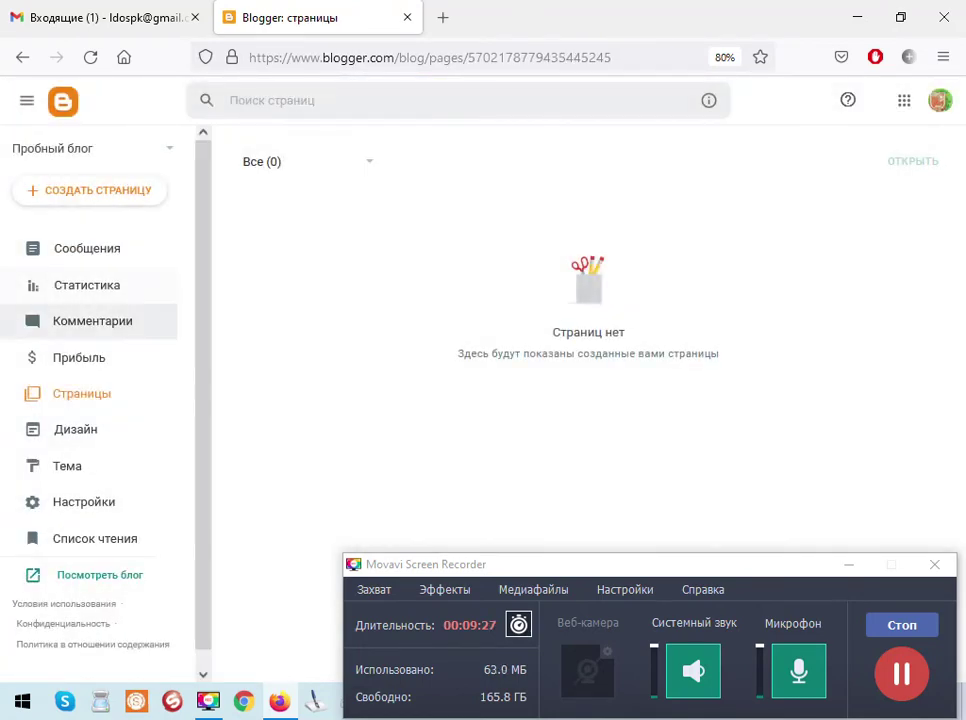
pyautogui.click(90, 190)
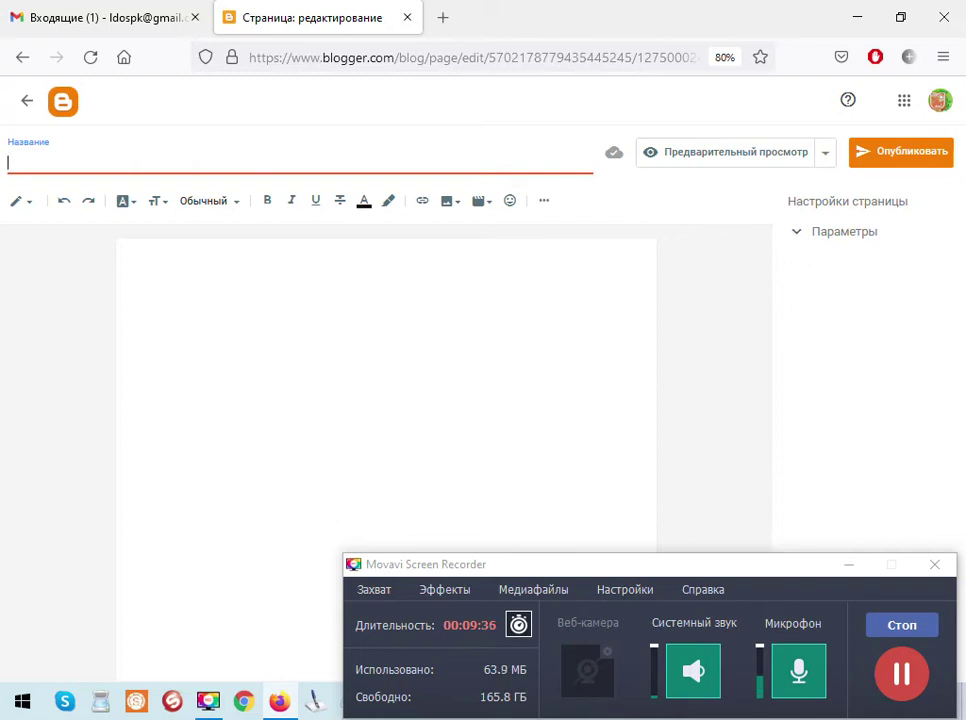
pyautogui.write('Проф')
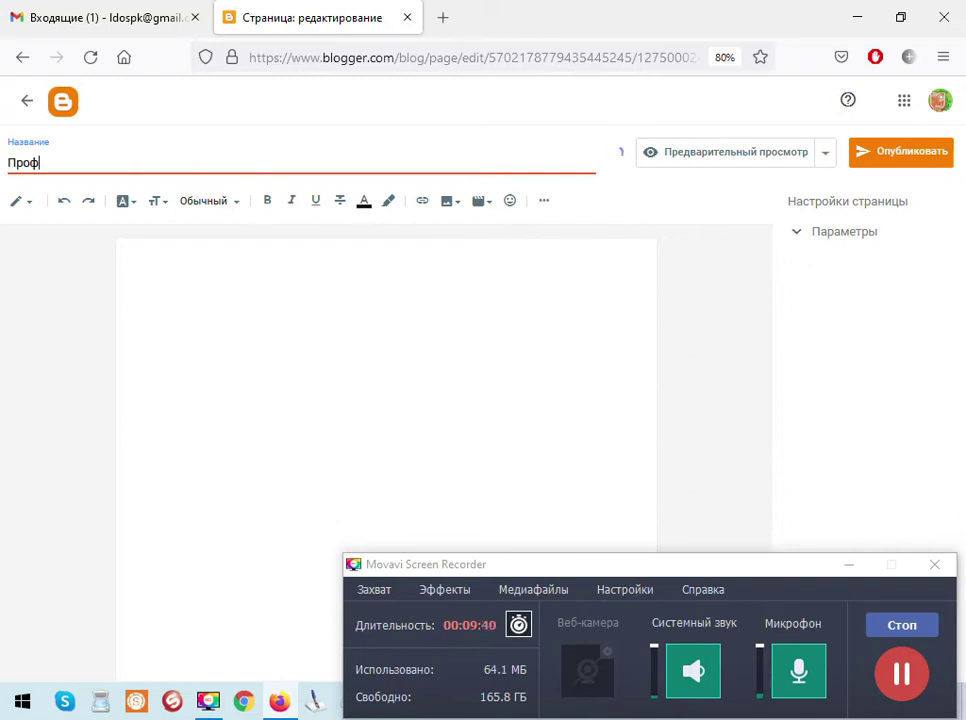
pyautogui.write('илактиа')
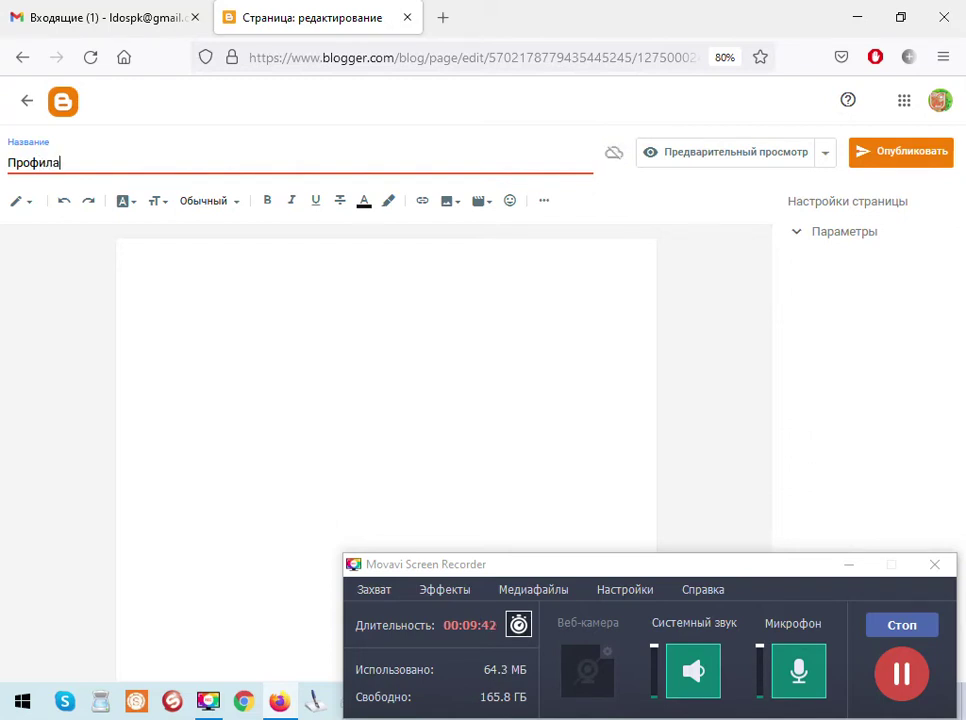